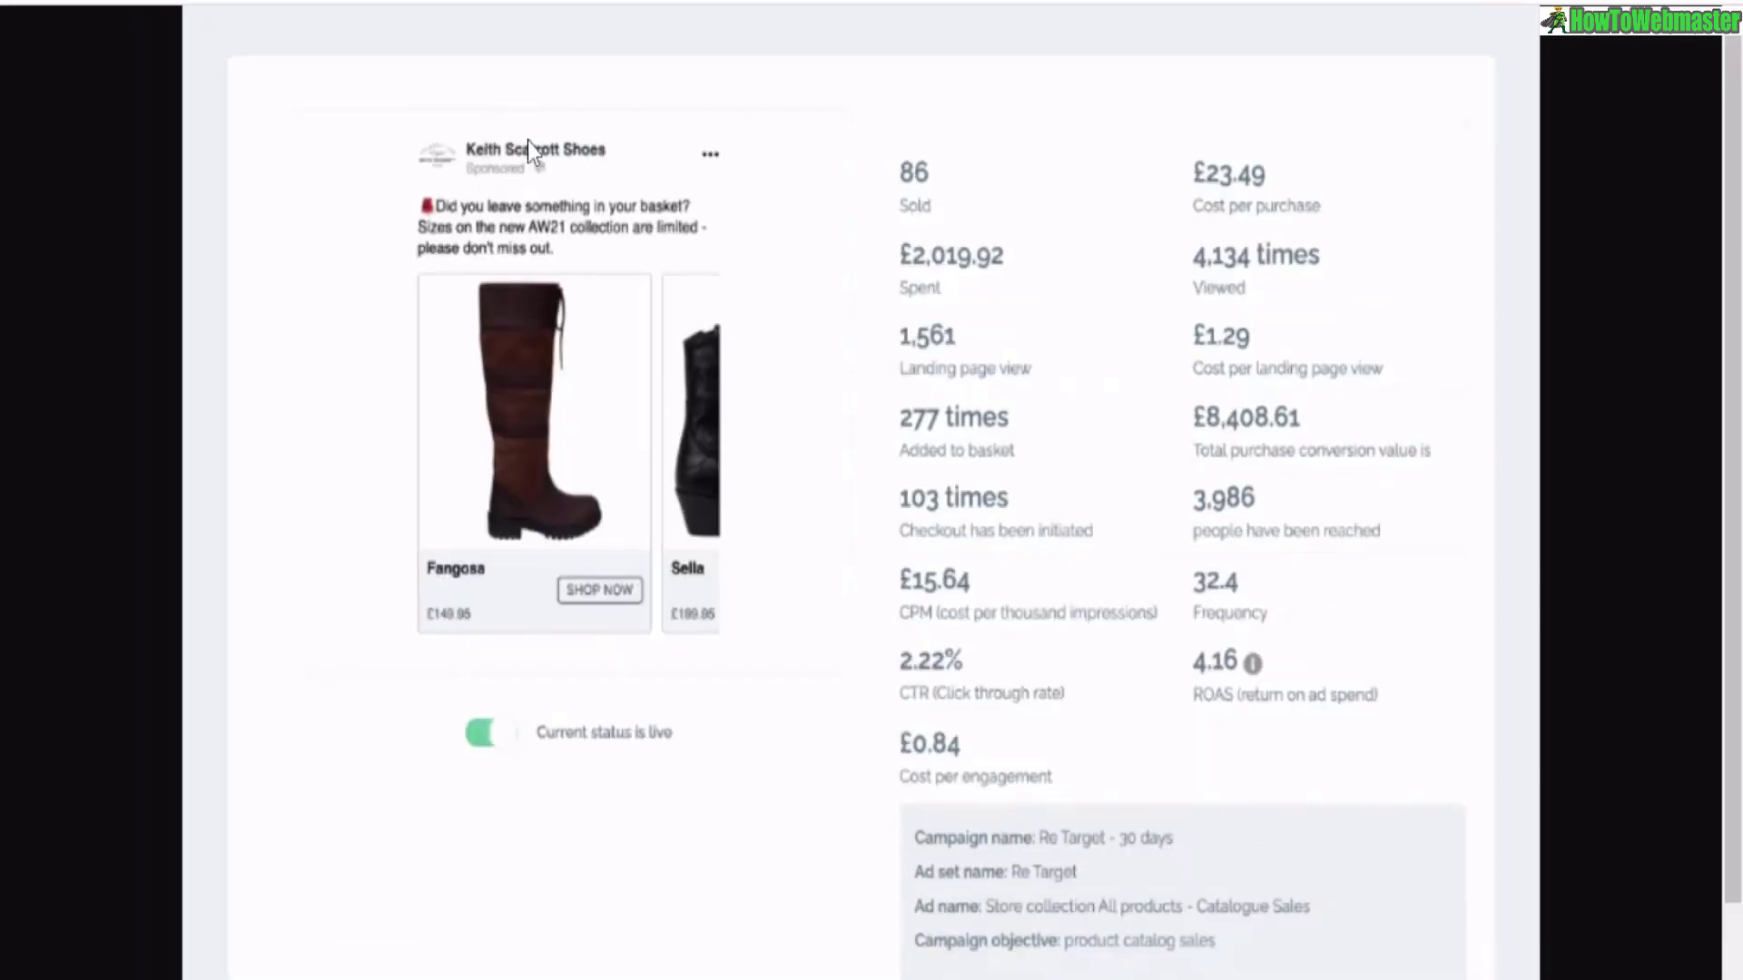
pyautogui.scroll(-1, 494, 321)
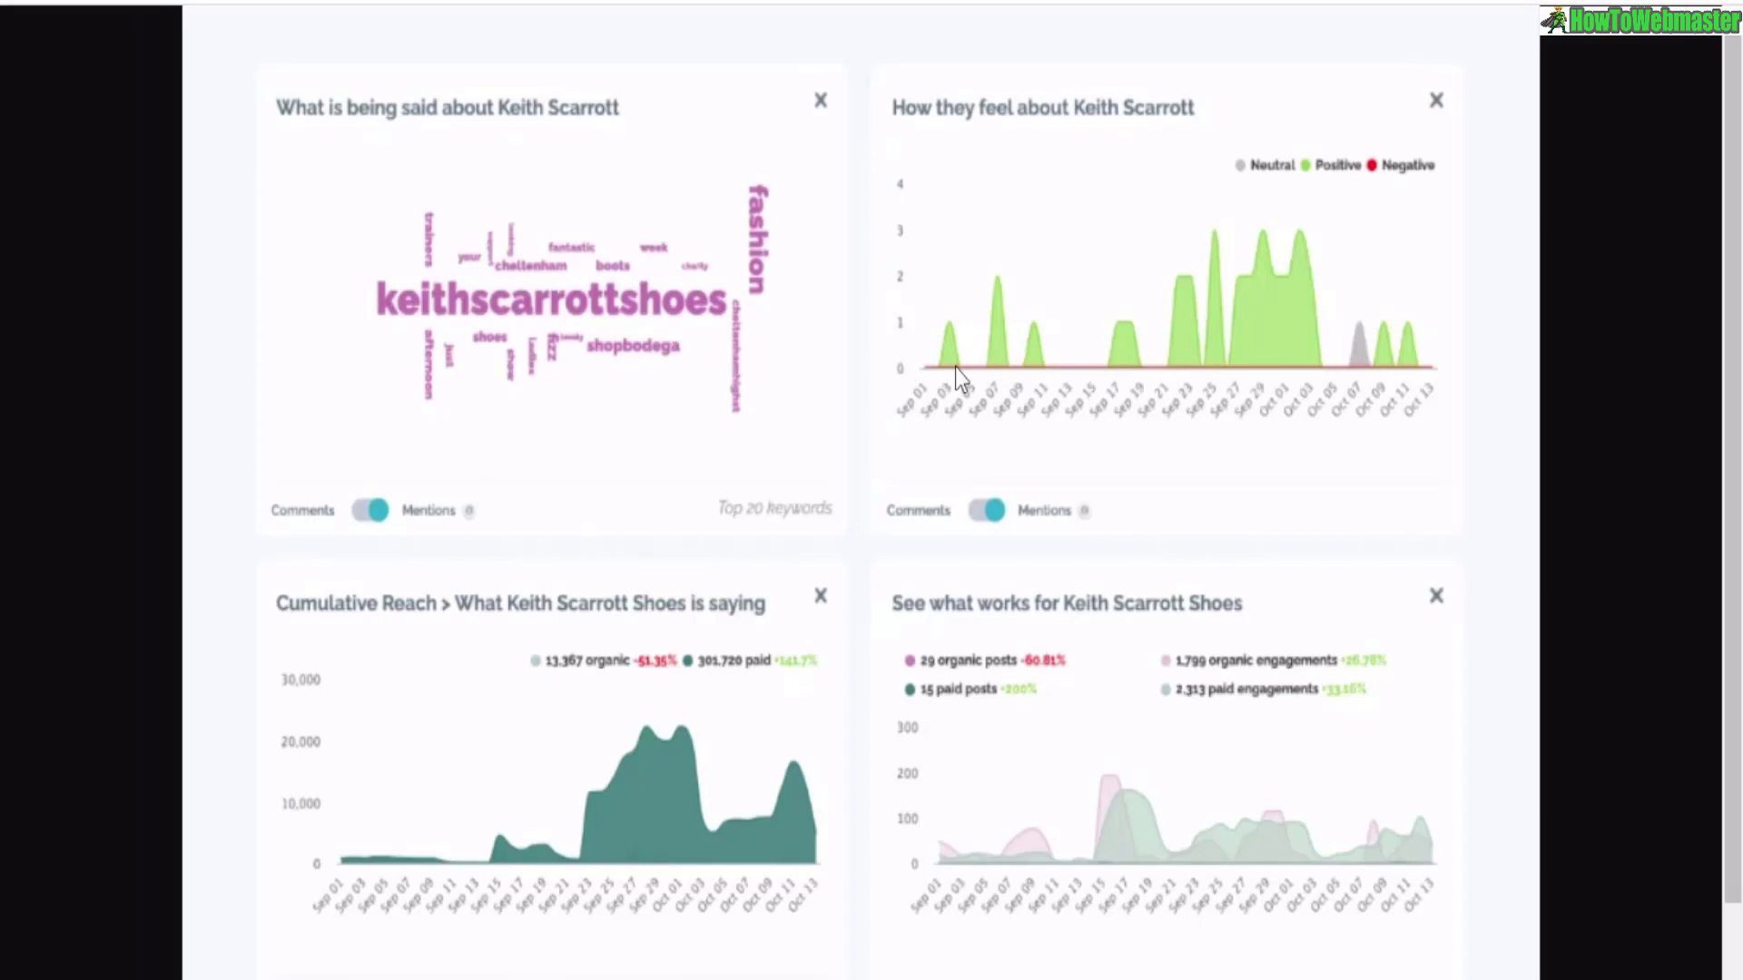
pyautogui.scroll(-1, 1377, 363)
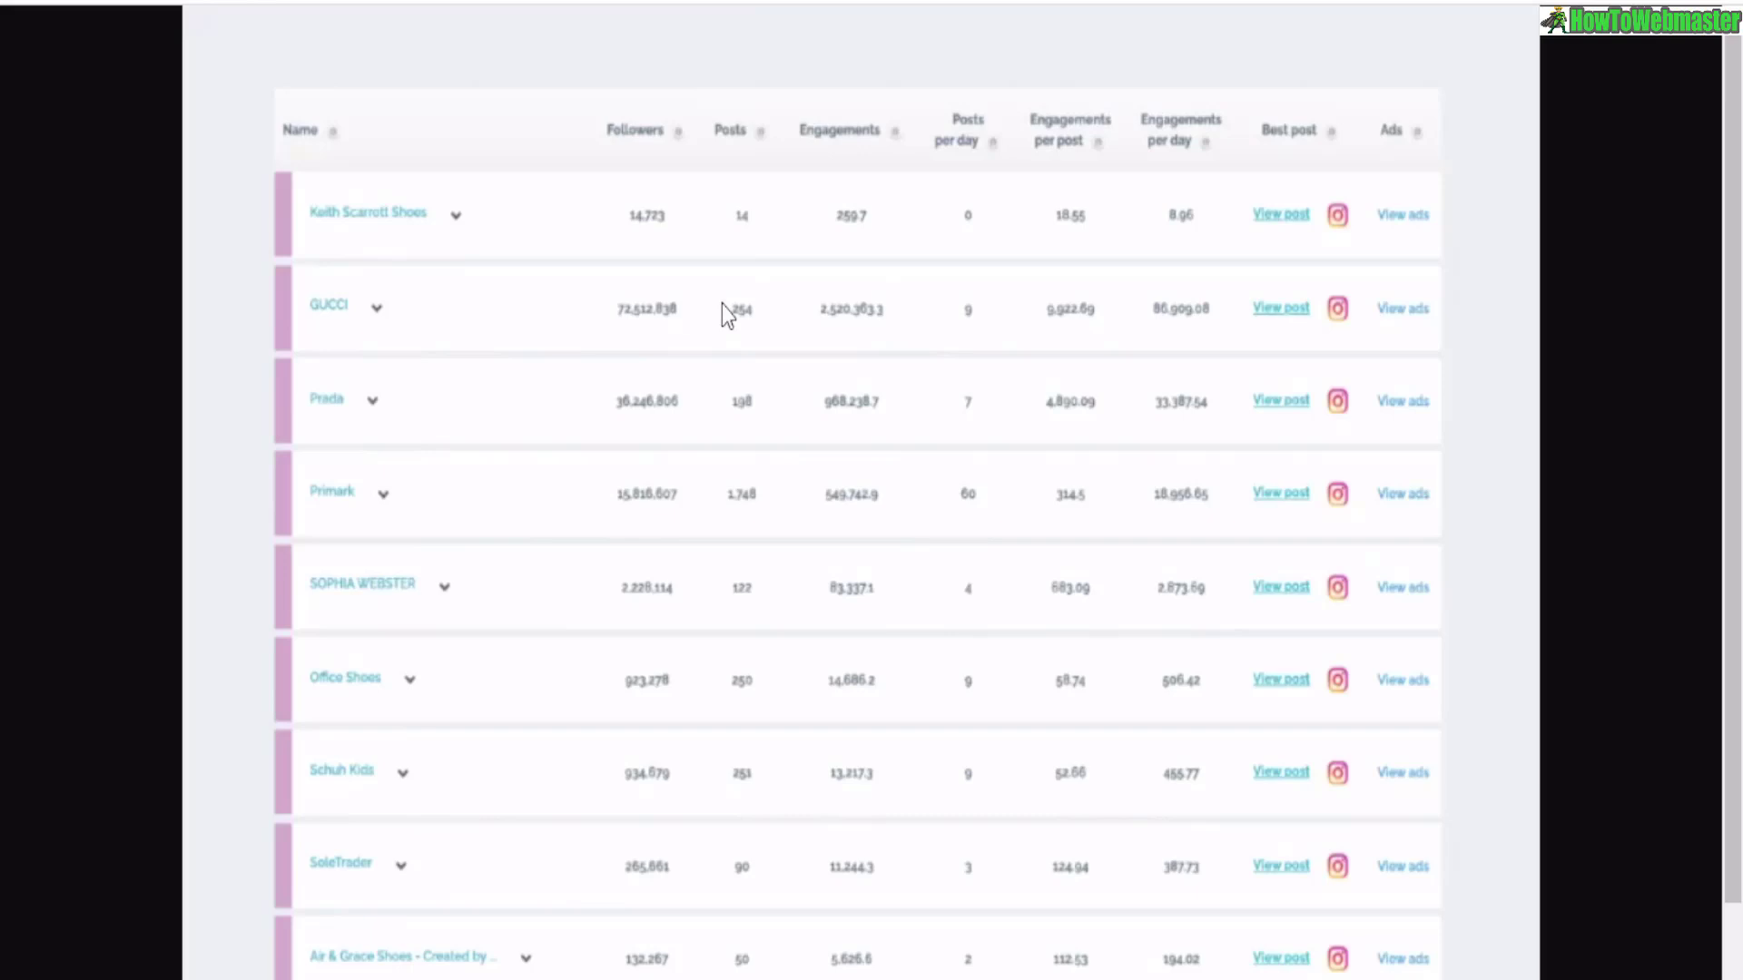
pyautogui.scroll(-1, 745, 217)
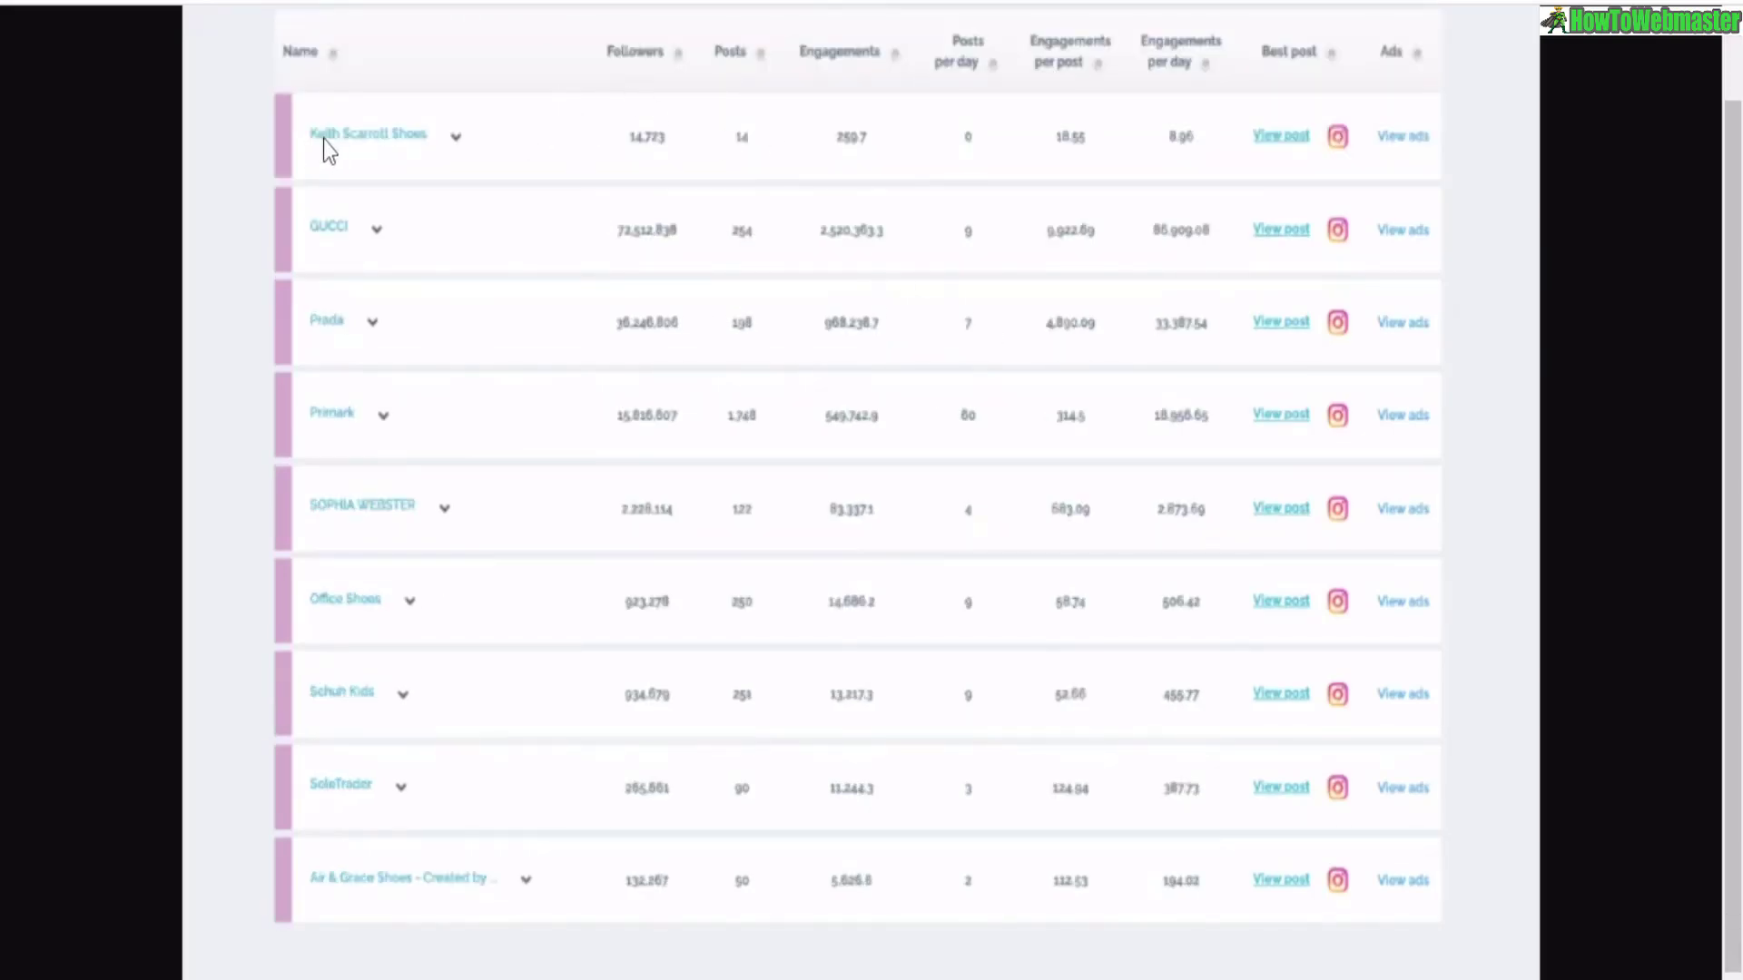
# Bring up Maybe*'s pricing page with Lite £35, Plus £95, Premium £195 and Custom plans
pyautogui.moveTo(317, 138); pyautogui.dragTo(451, 146)
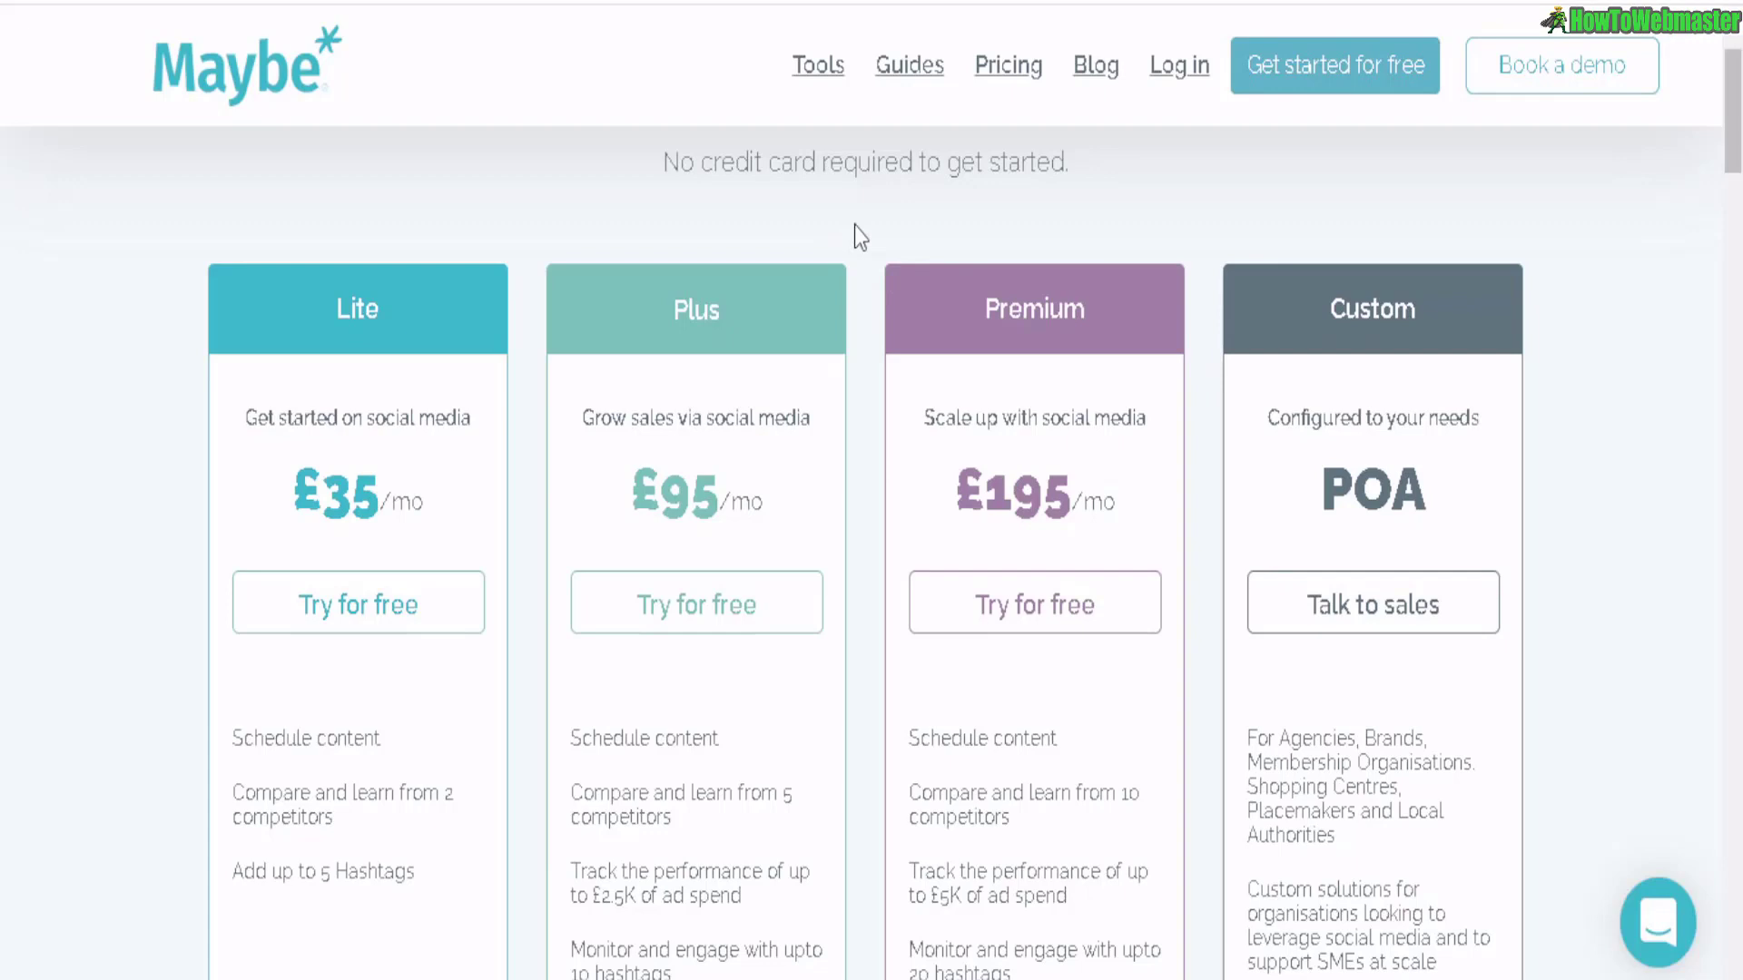
pyautogui.scroll(-1, 707, 289)
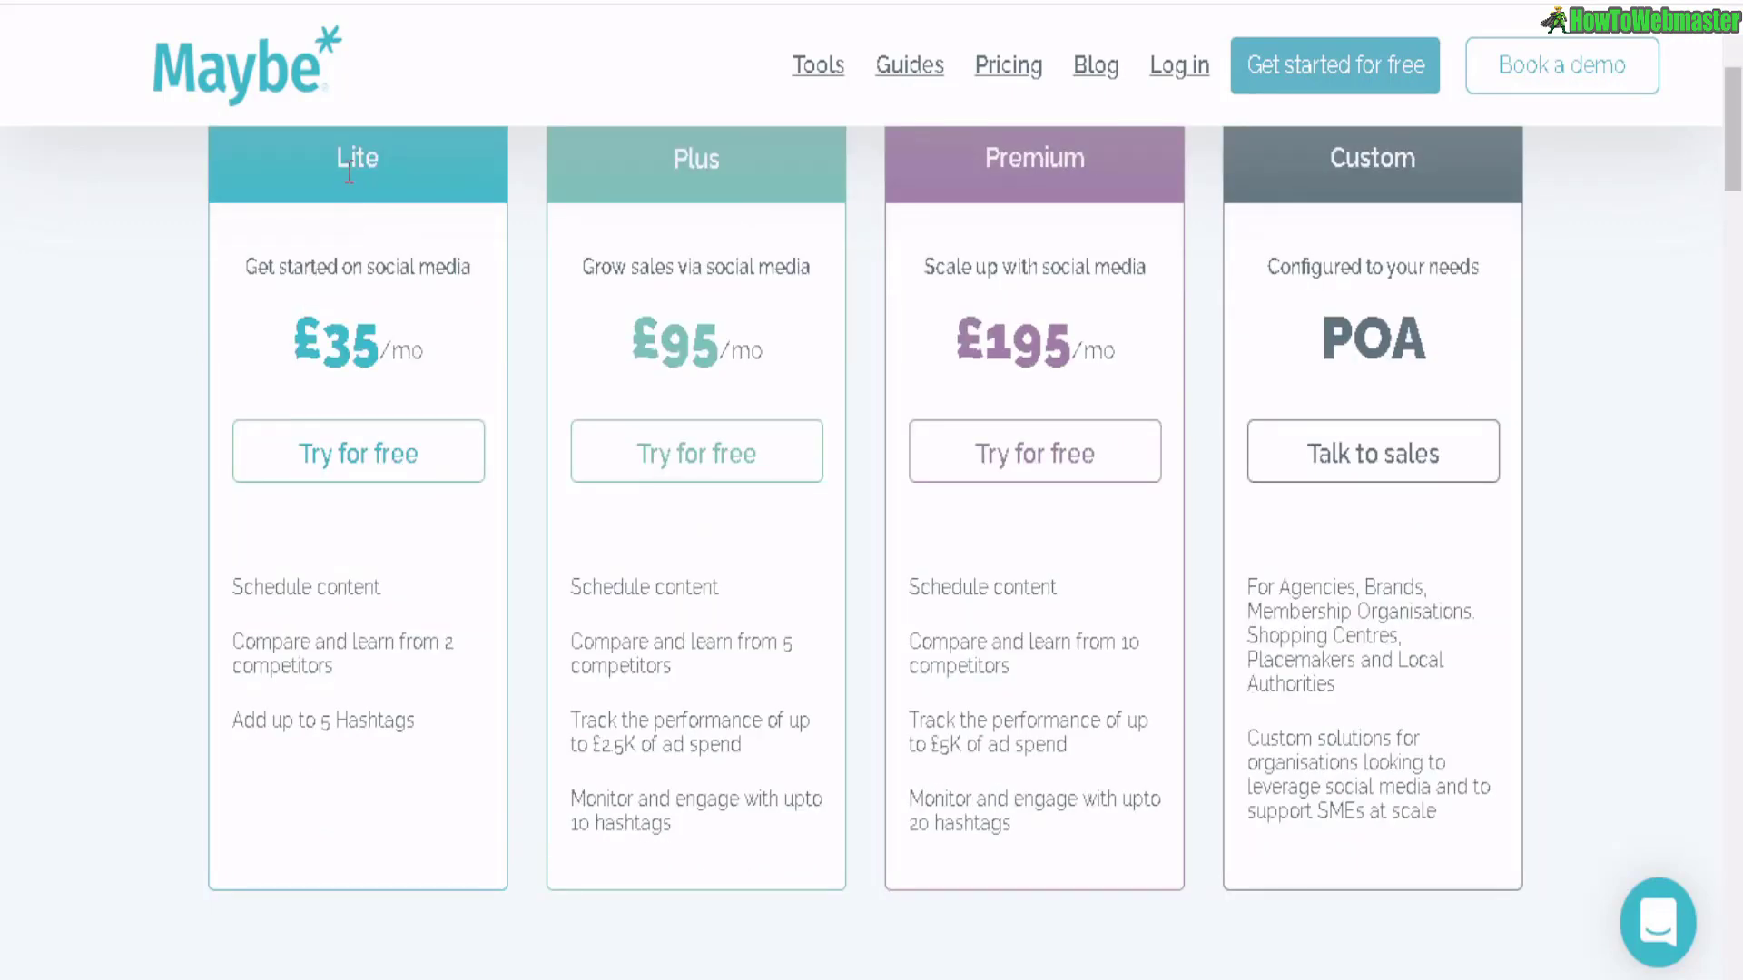
# Highlight the Lite plan's £35 price, content scheduling, two-competitor comparison and 5-hashtag limit
pyautogui.moveTo(325, 354); pyautogui.dragTo(406, 358)
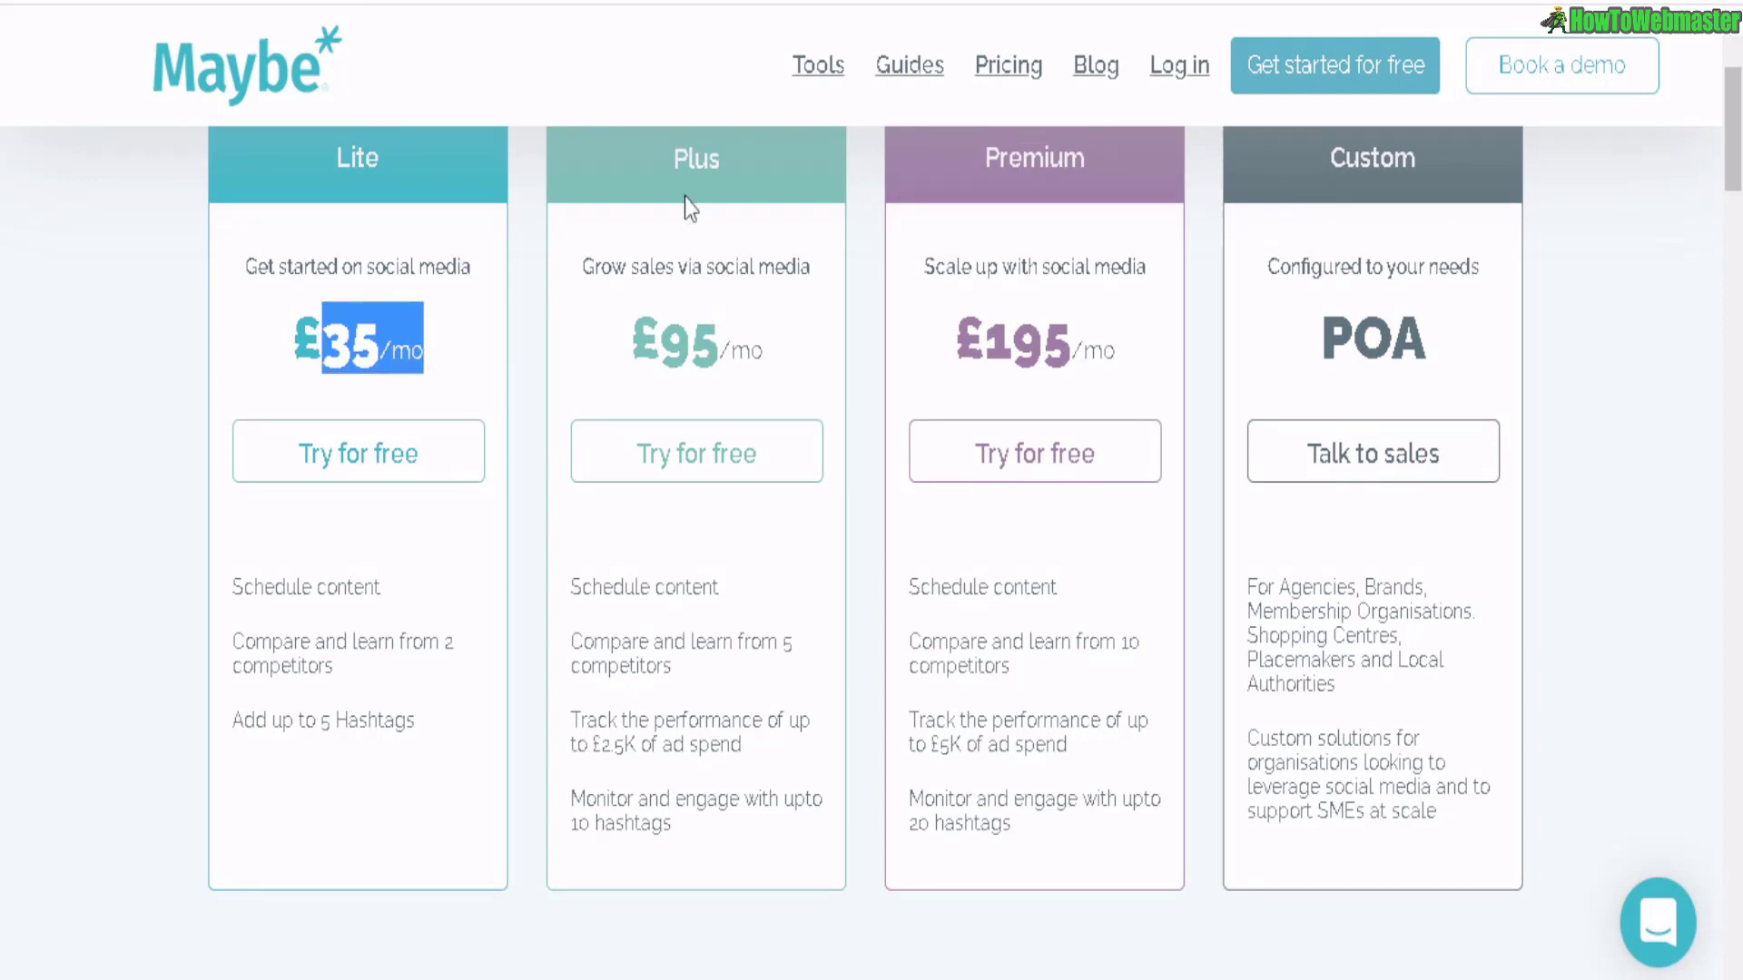
pyautogui.click(240, 587)
pyautogui.moveTo(275, 586); pyautogui.dragTo(382, 587)
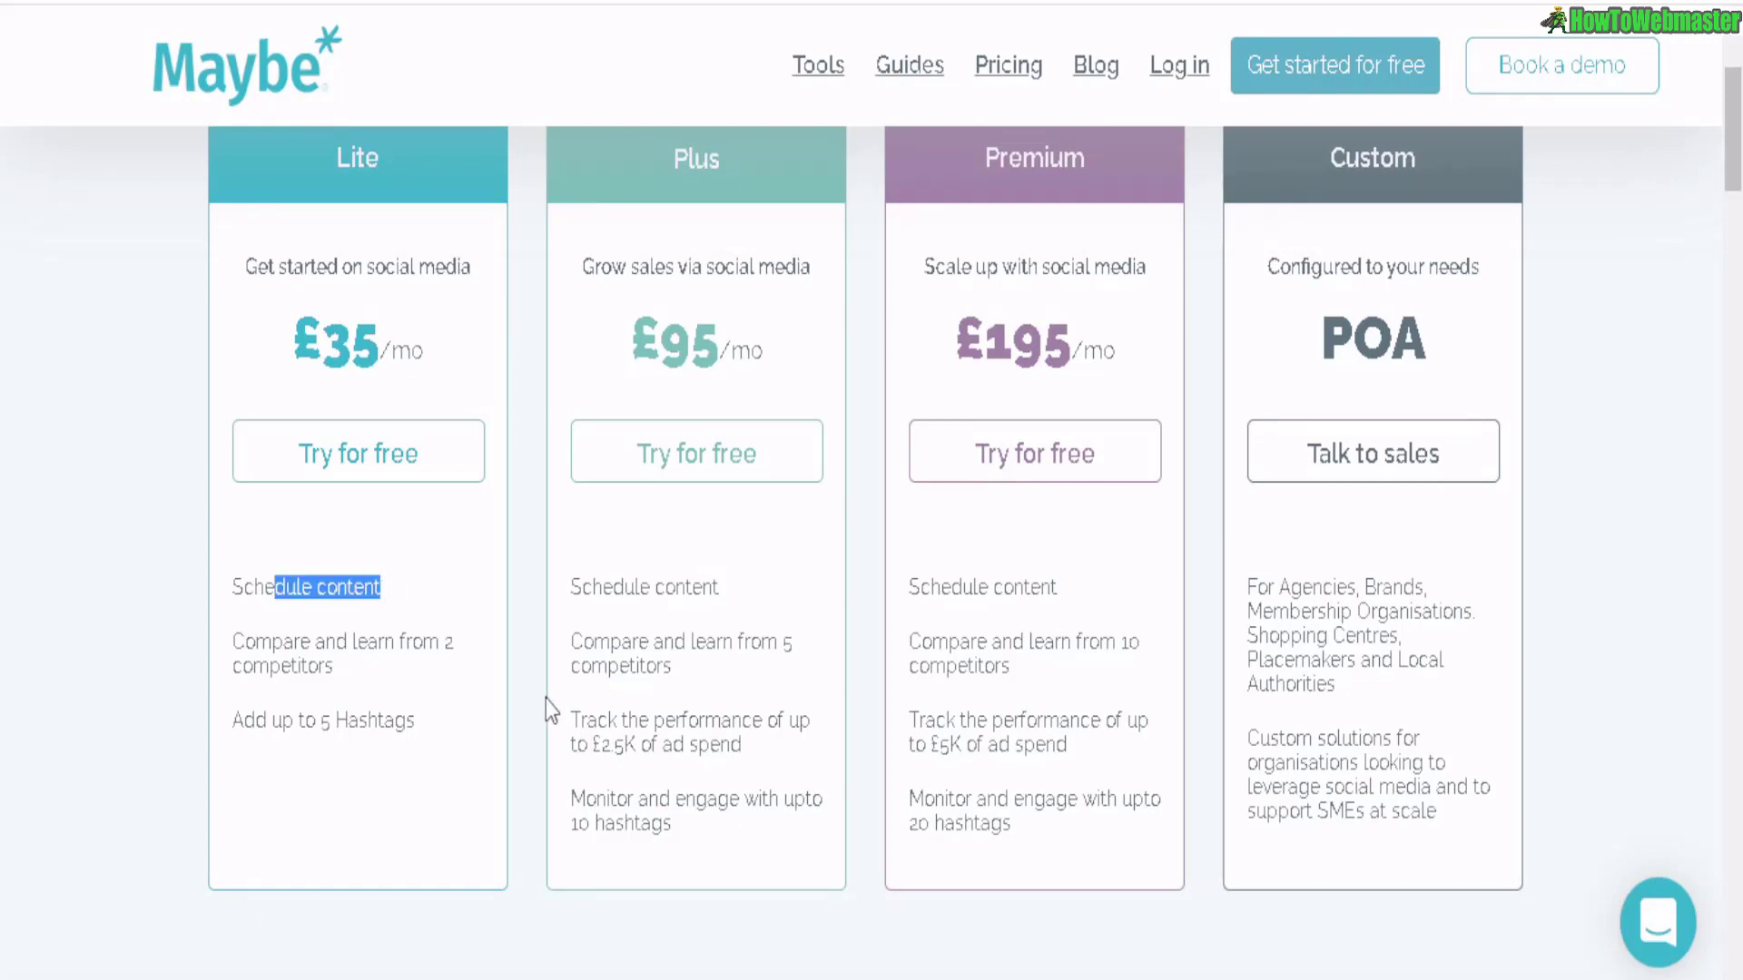
pyautogui.moveTo(273, 642); pyautogui.dragTo(401, 686)
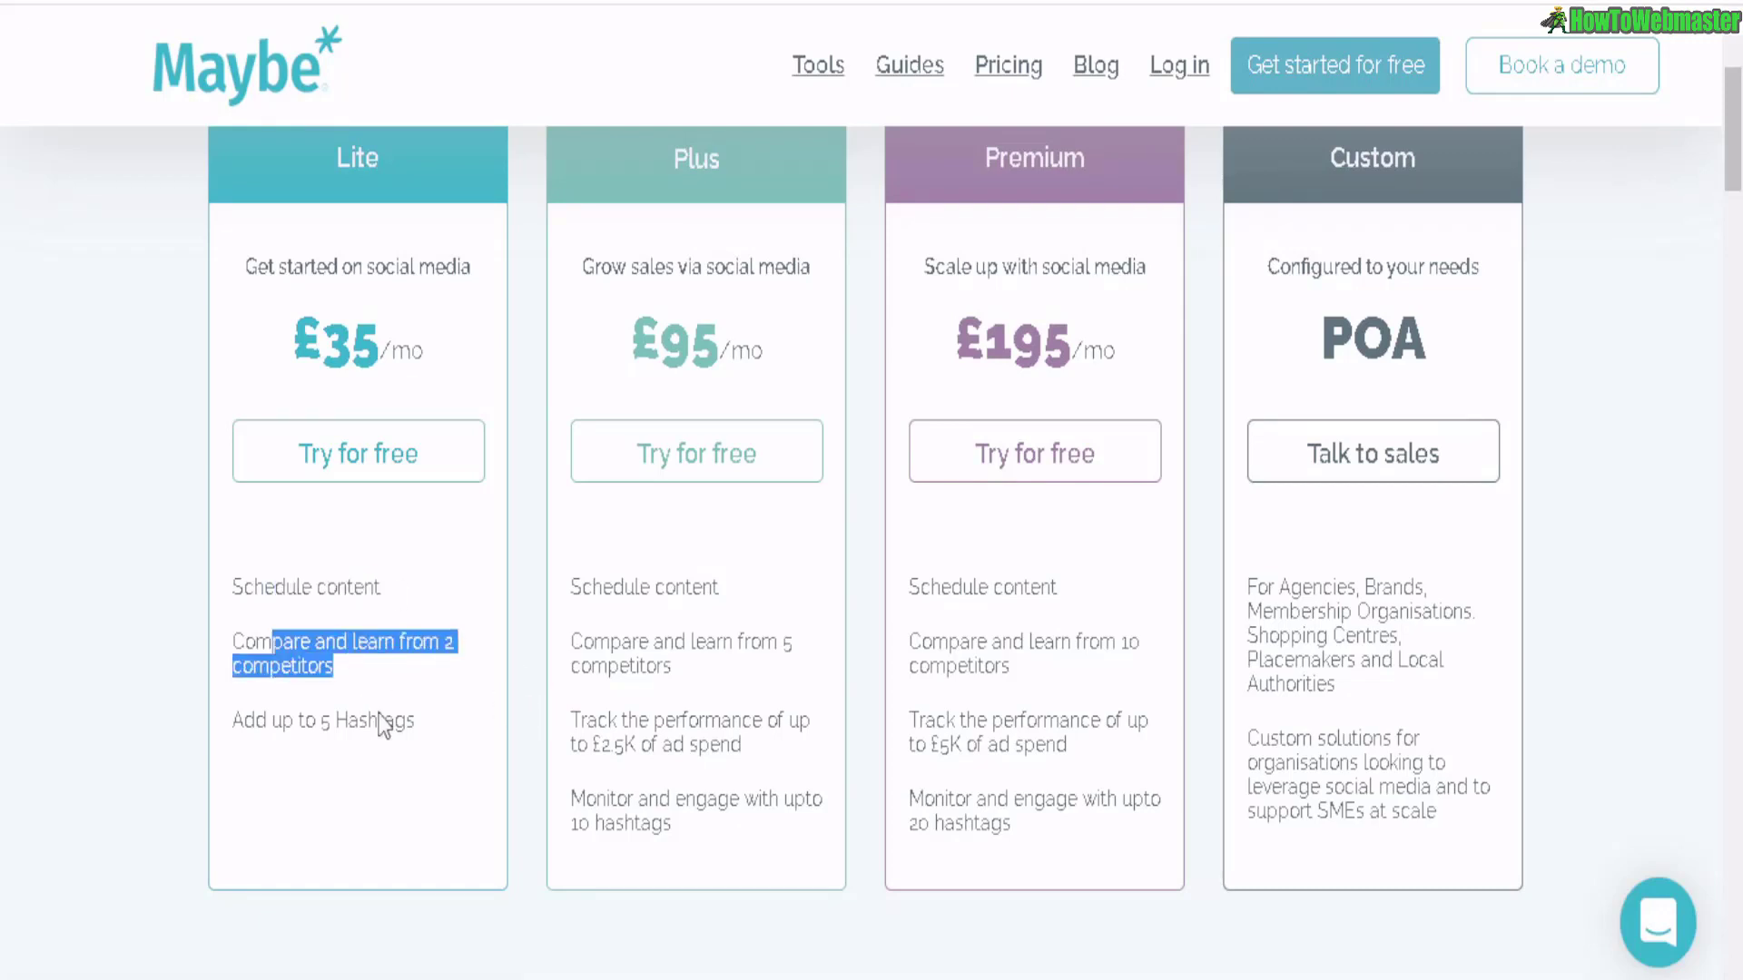
pyautogui.moveTo(305, 719); pyautogui.dragTo(429, 726)
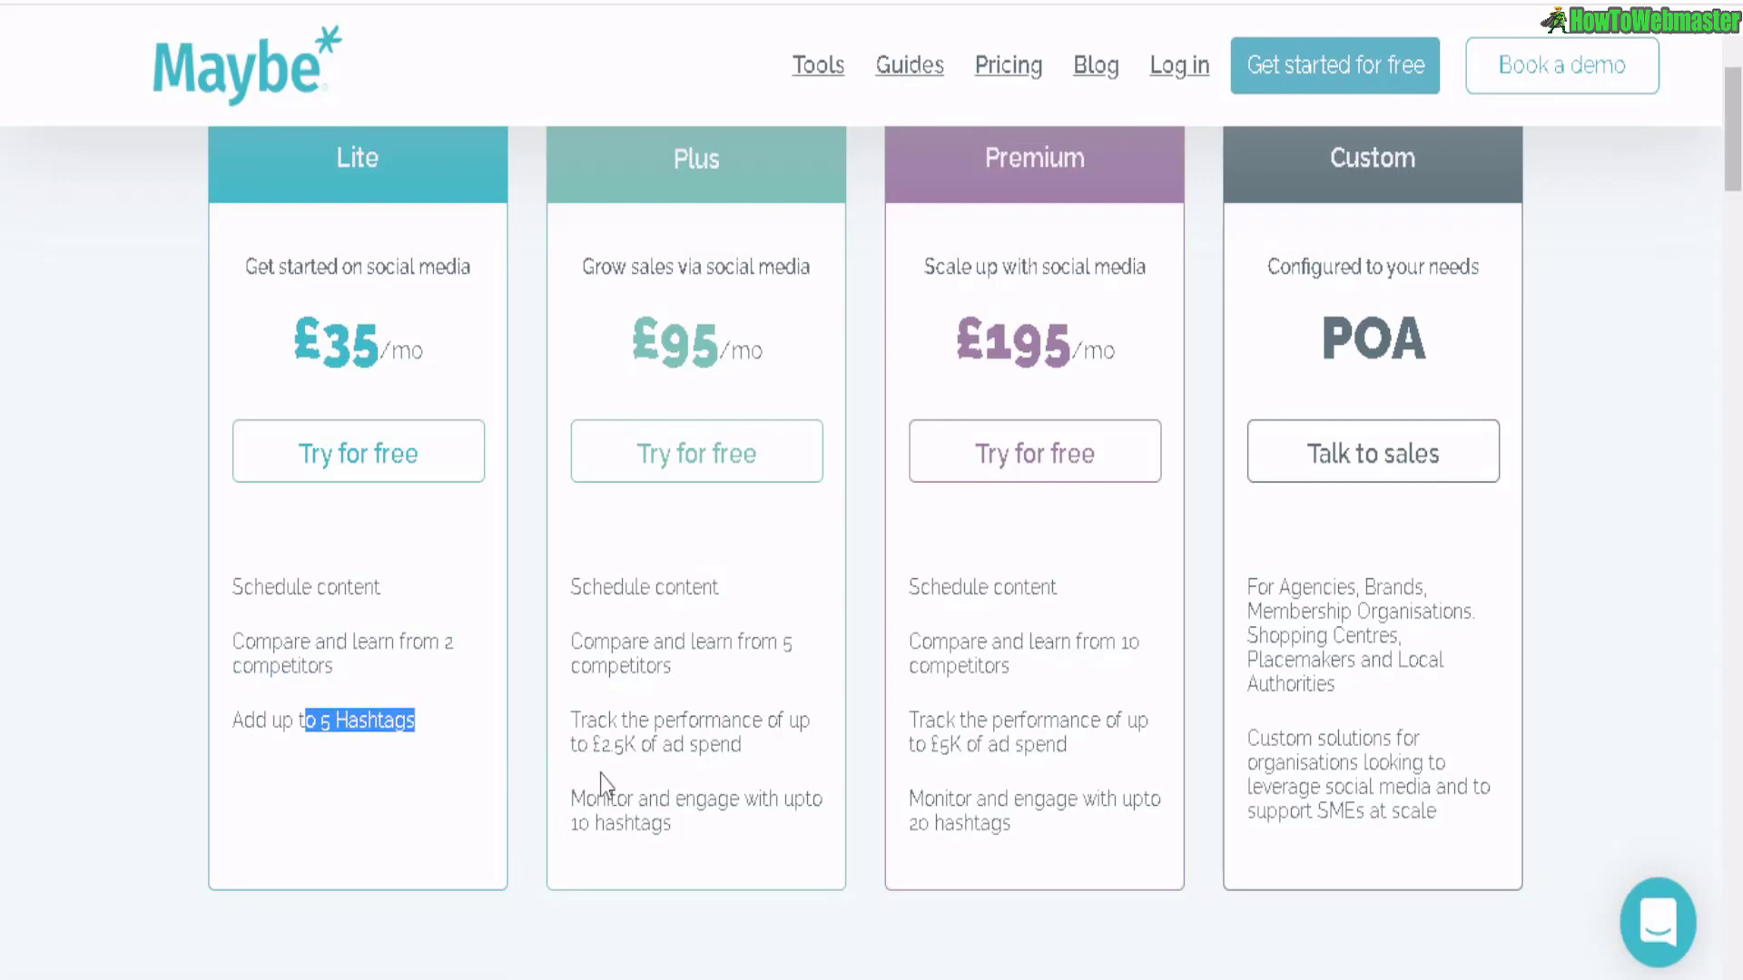
# Highlight the Plus plan's £95 price and £2.5K ad spend tracking
pyautogui.moveTo(657, 341); pyautogui.dragTo(776, 343)
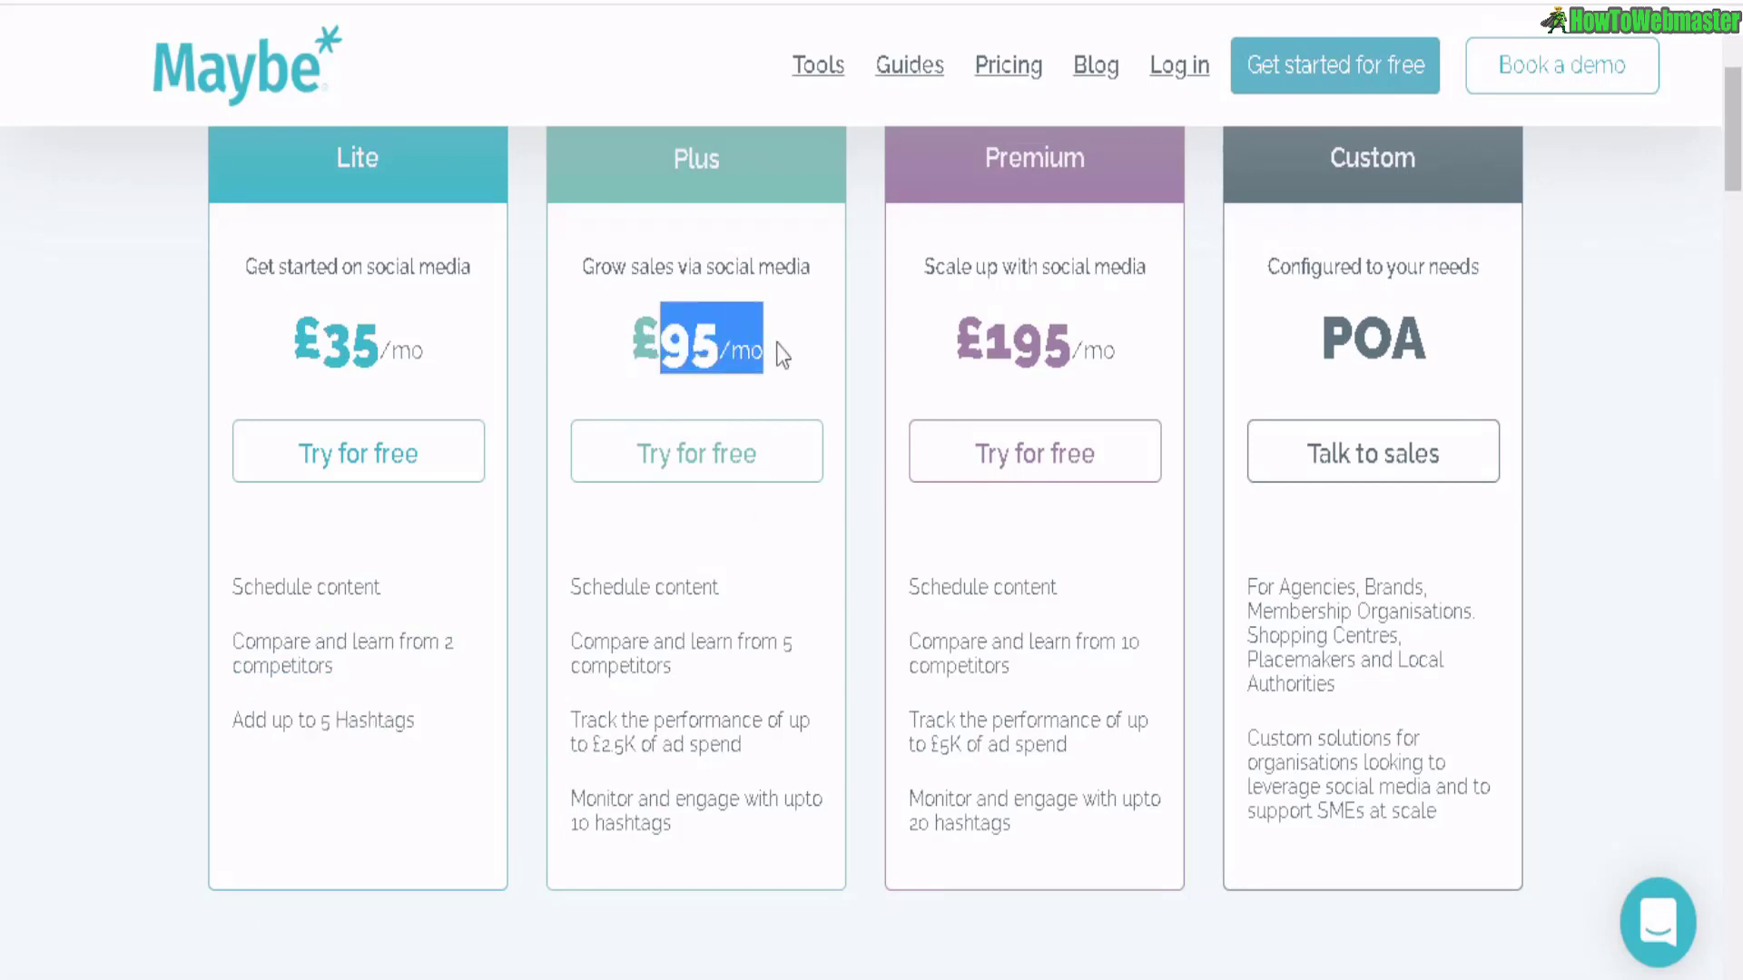
pyautogui.scroll(-1, 662, 516)
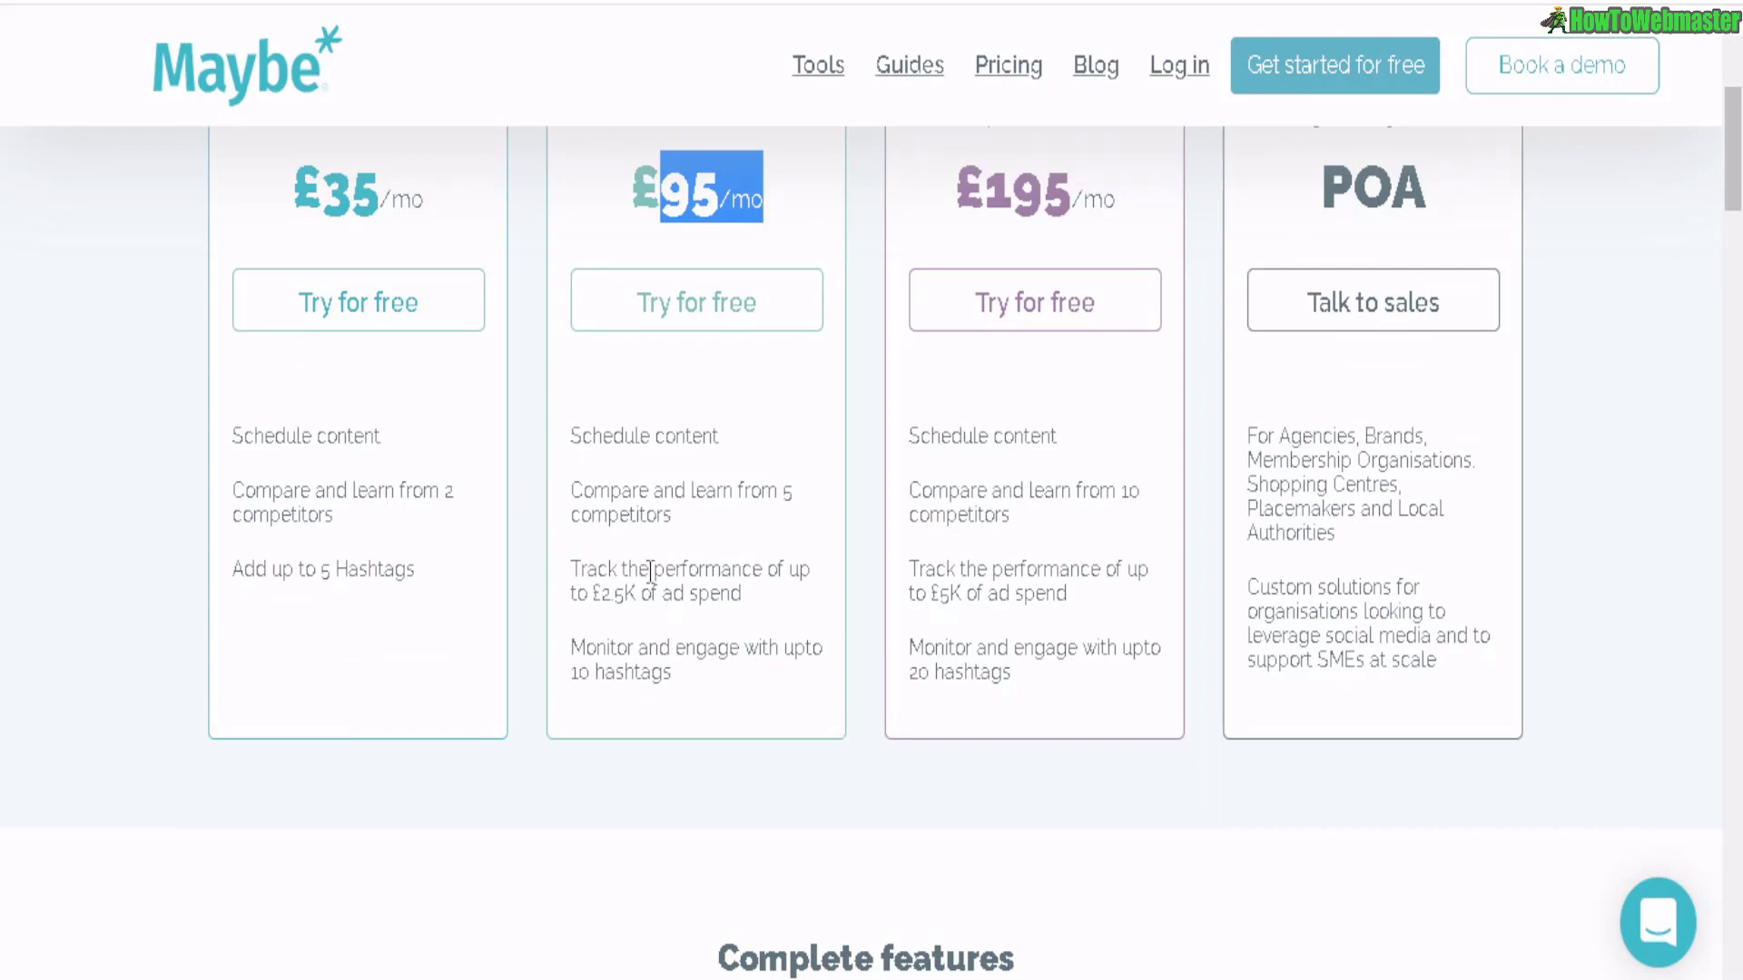
pyautogui.moveTo(586, 573); pyautogui.dragTo(835, 581)
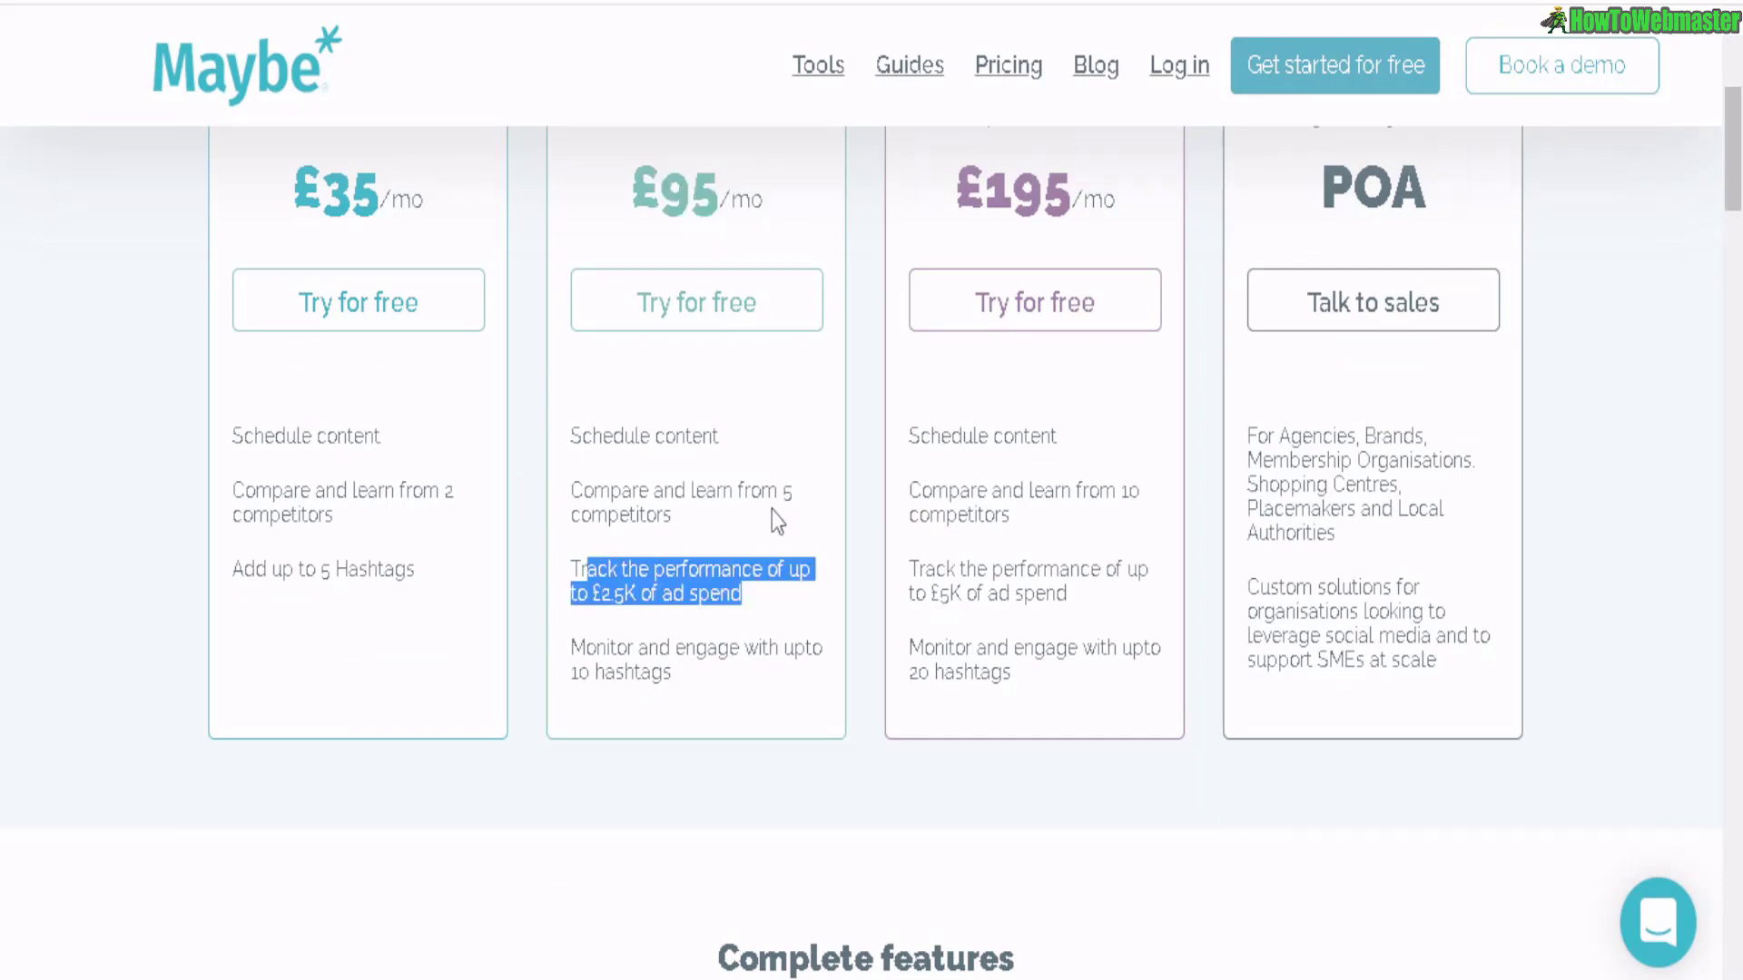
pyautogui.scroll(1, 779, 452)
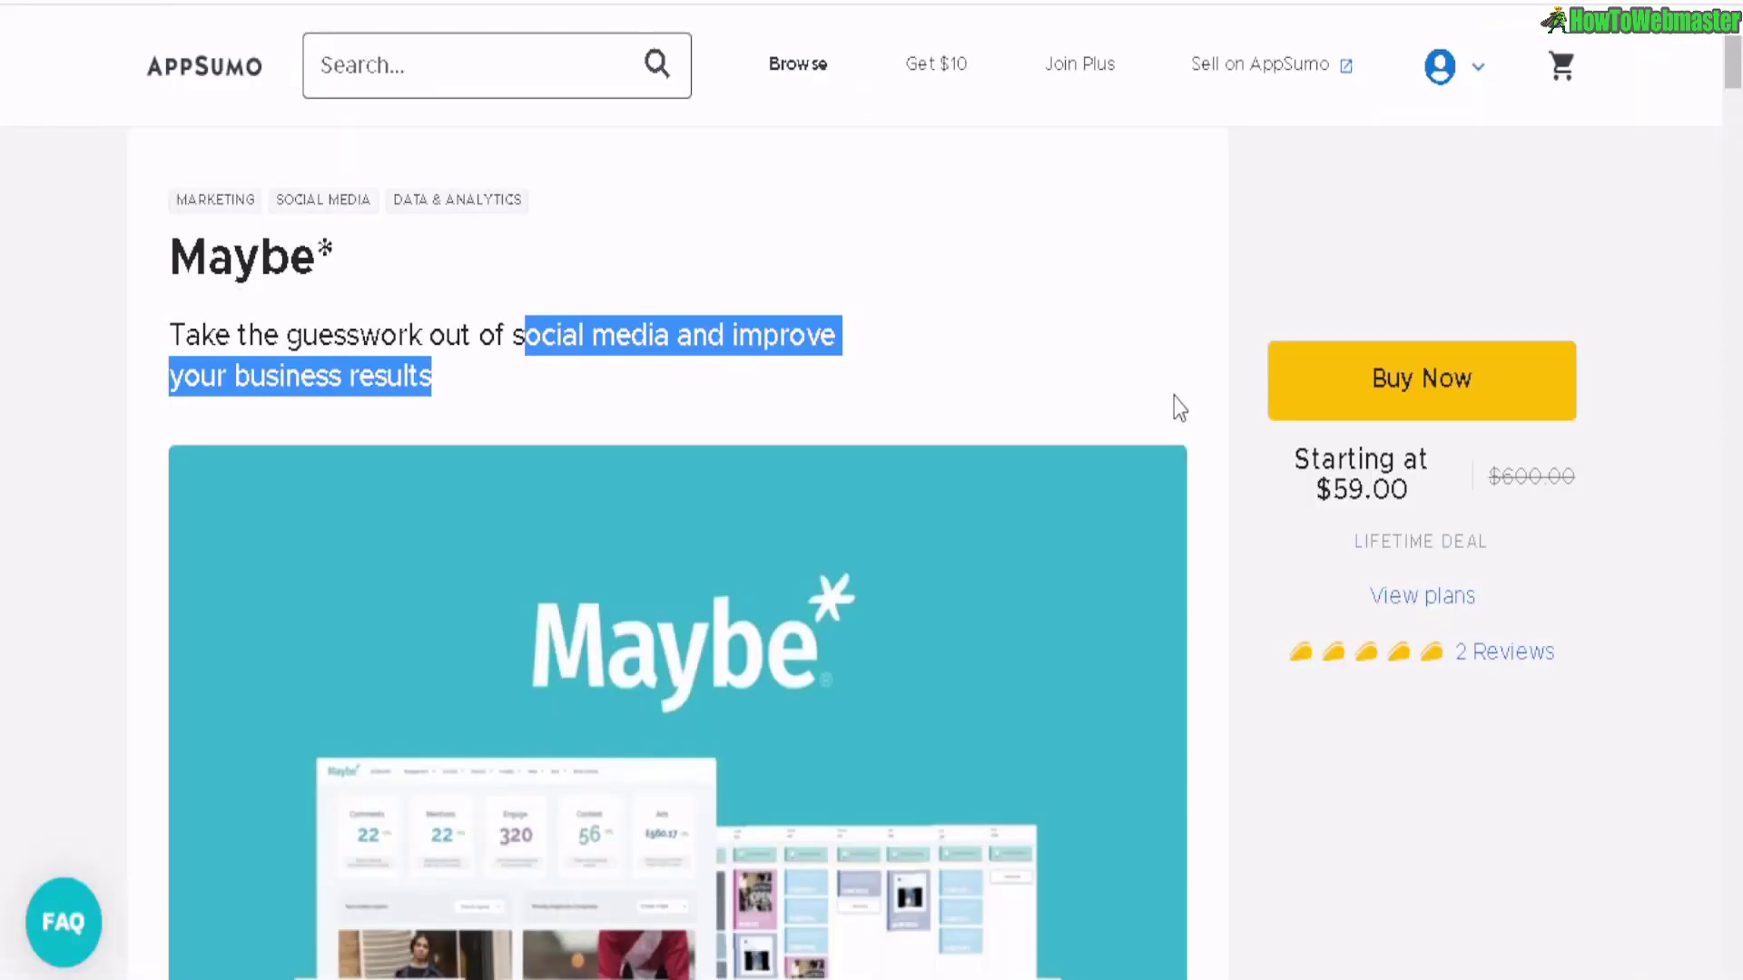
pyautogui.click(1178, 406)
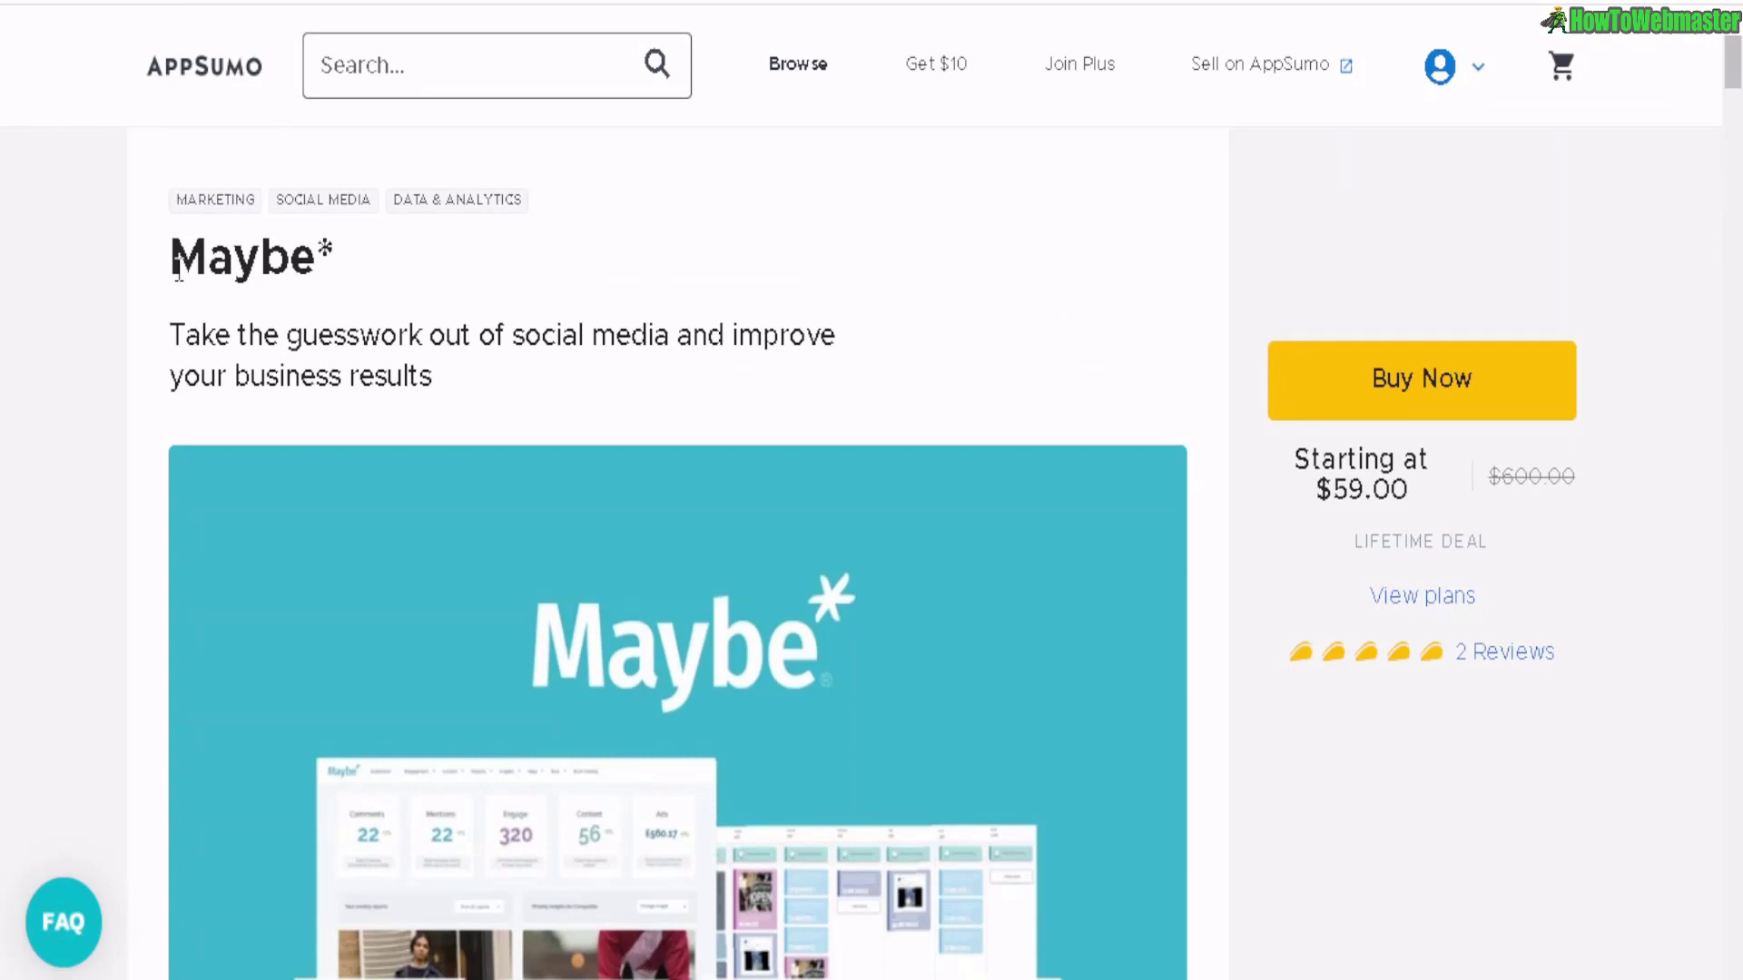
# Highlight the AppSumo deal's Maybe* title, $59.00 starting price and lifetime access terms
pyautogui.moveTo(177, 270); pyautogui.dragTo(391, 271)
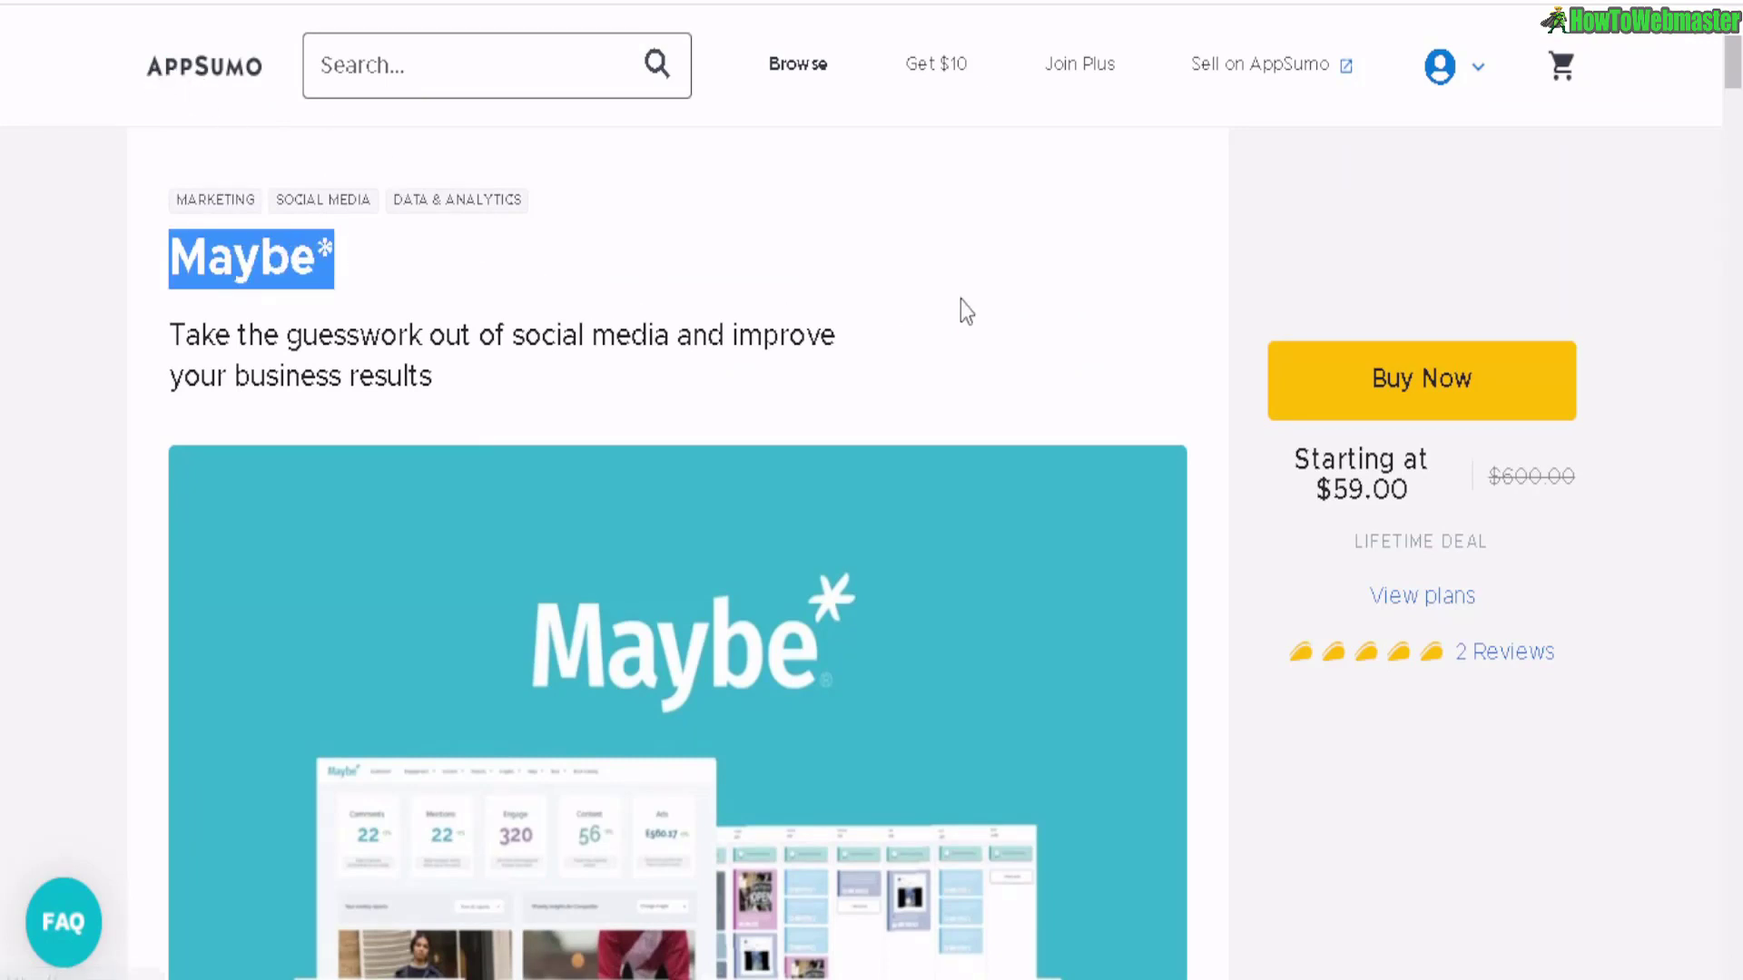
pyautogui.scroll(-1, 1033, 316)
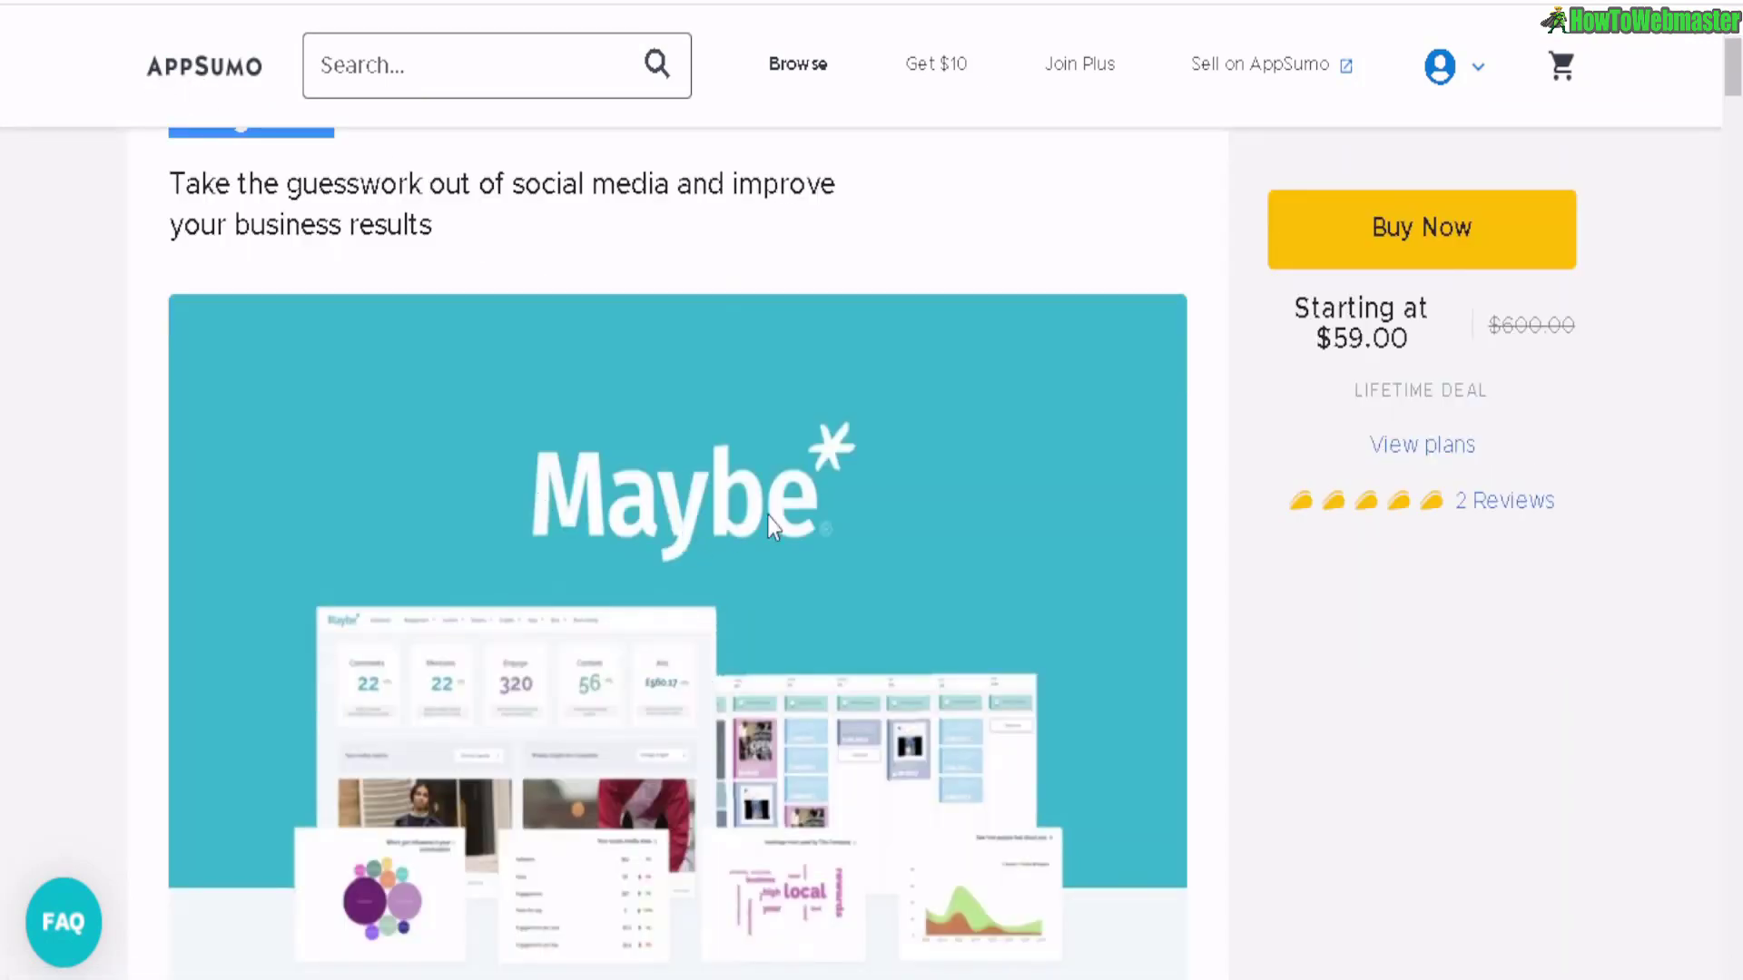
pyautogui.moveTo(1355, 332); pyautogui.dragTo(1454, 359)
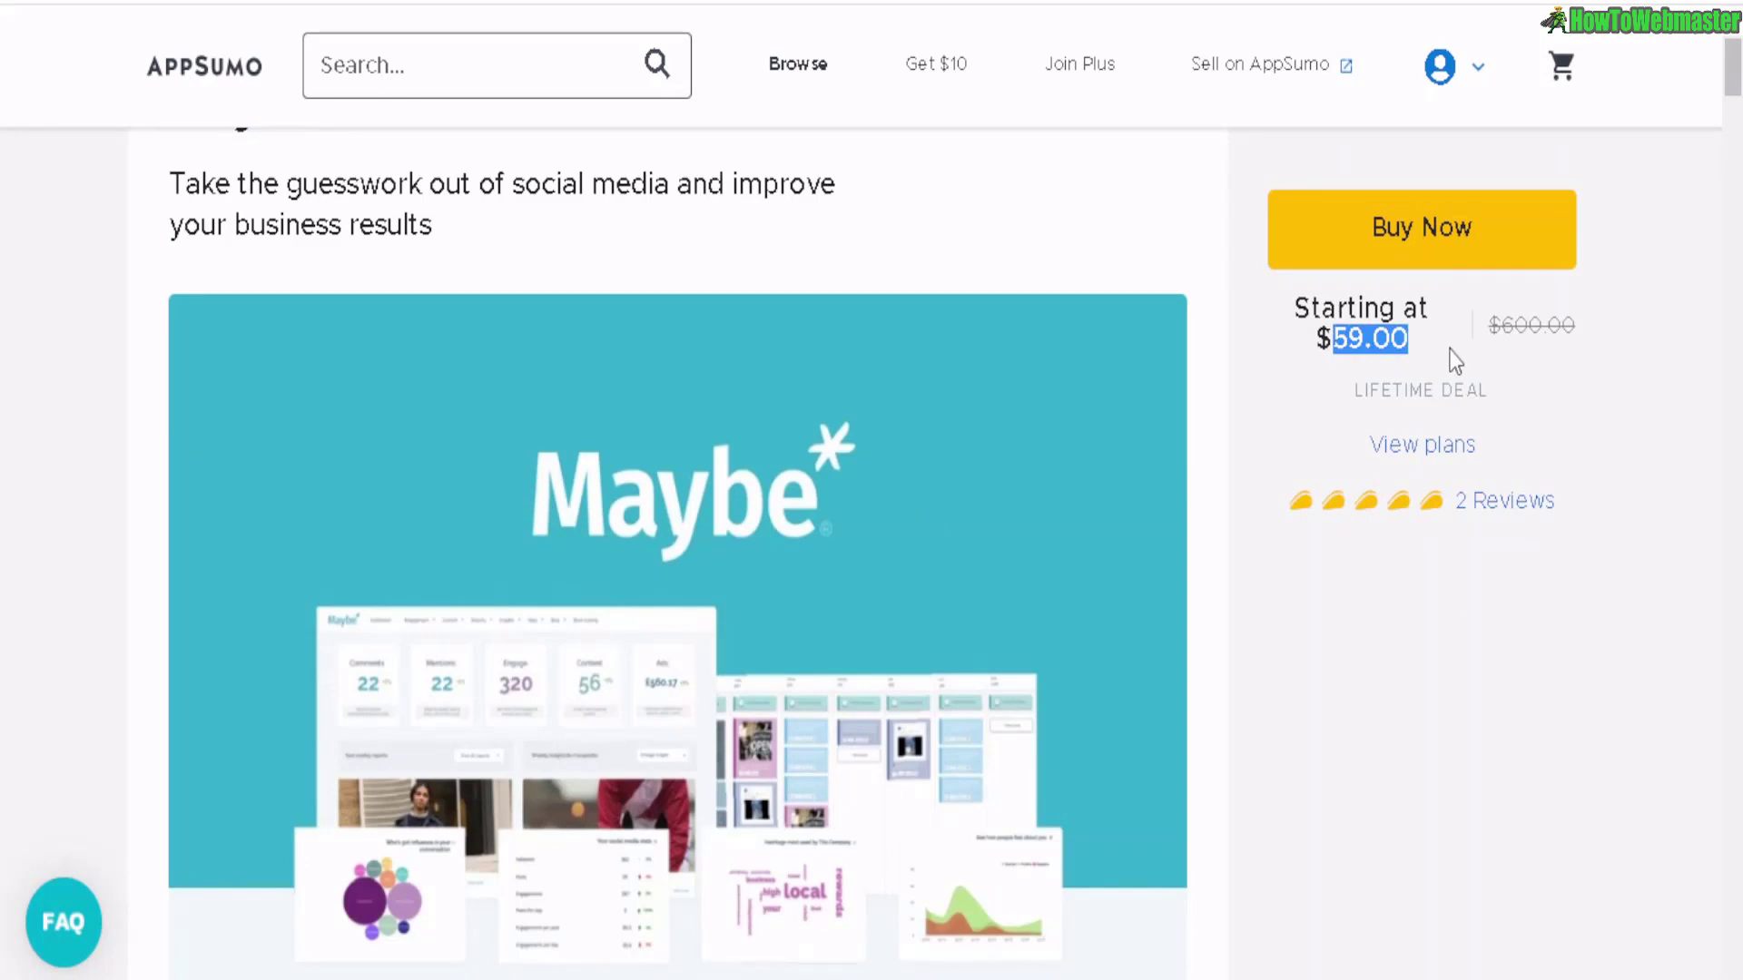
pyautogui.moveTo(1334, 399)
pyautogui.mouseDown()
pyautogui.moveTo(1502, 435)
pyautogui.moveTo(1505, 369)
pyautogui.mouseUp()
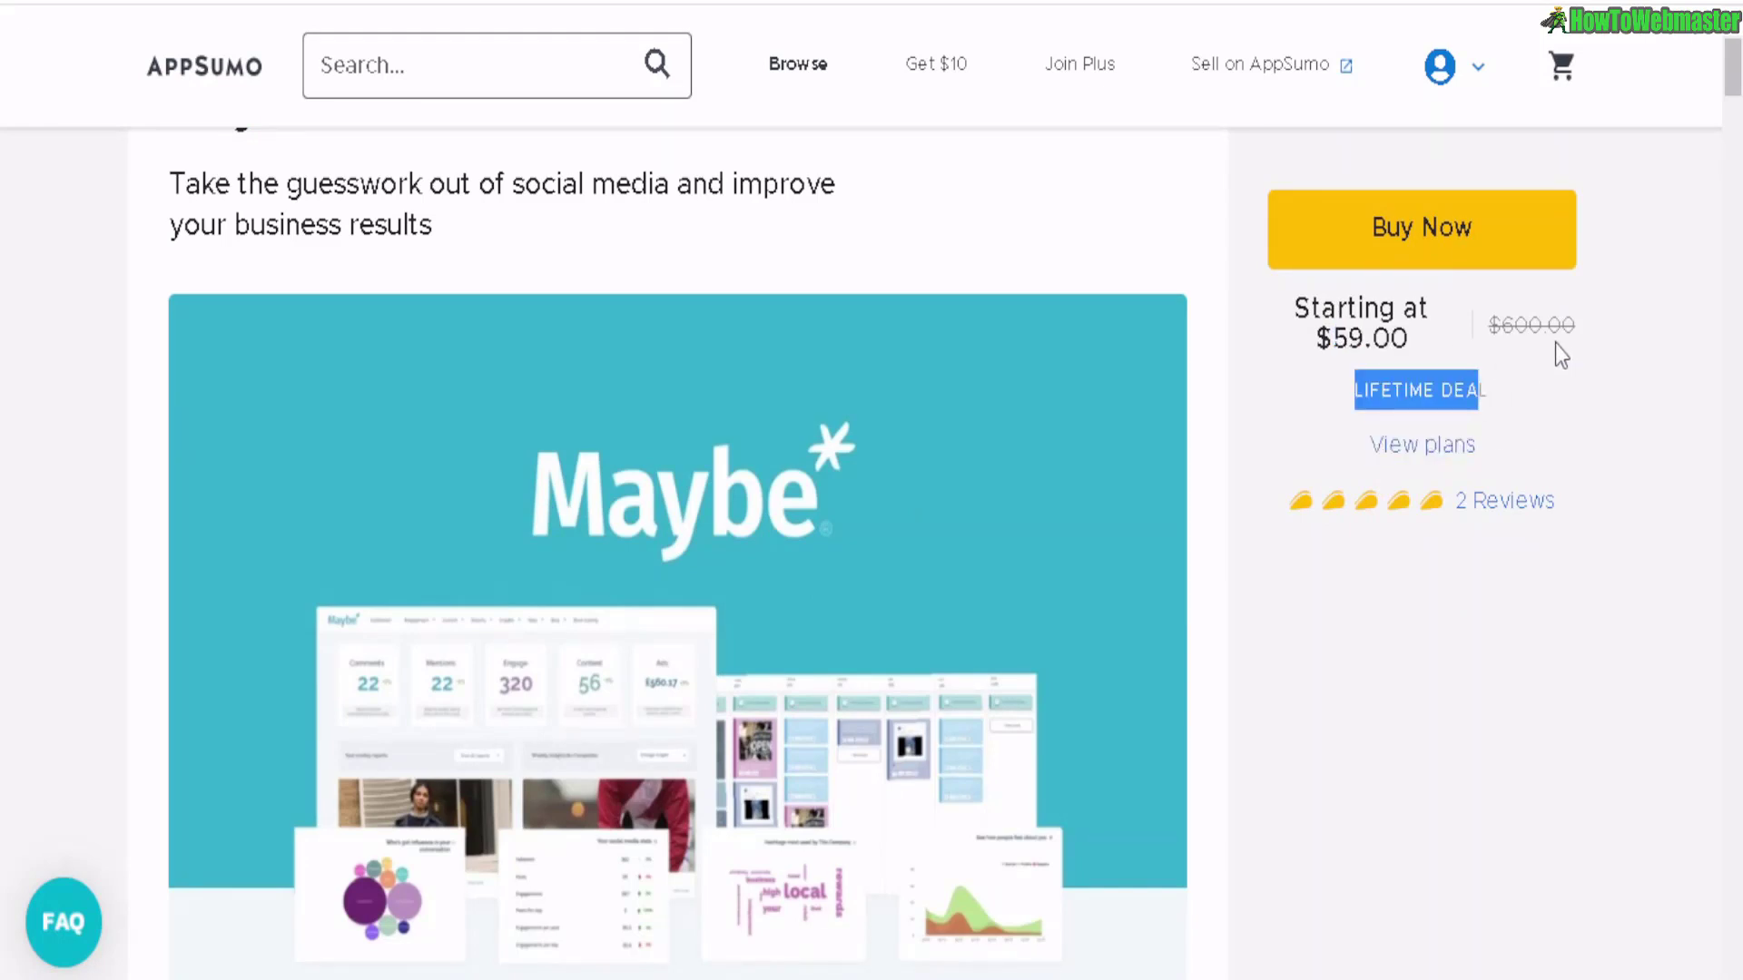
pyautogui.scroll(-5, 1552, 328)
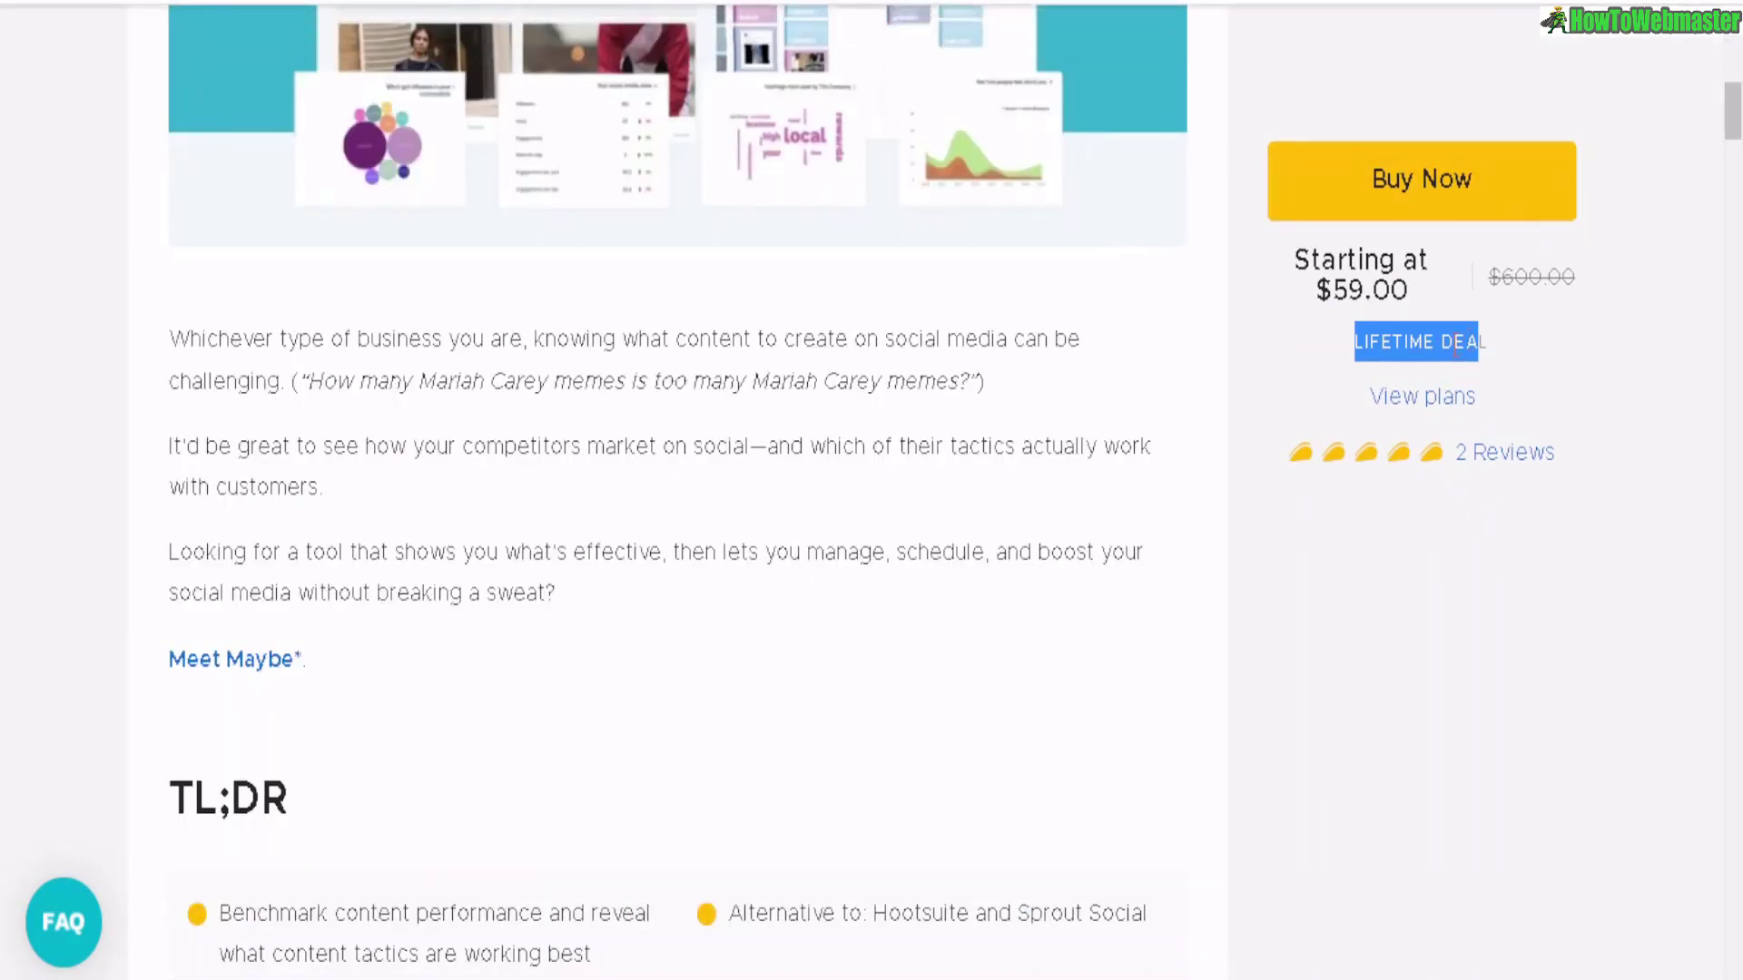
pyautogui.scroll(-10, 1260, 342)
pyautogui.scroll(-1, 253, 116)
pyautogui.moveTo(253, 116); pyautogui.dragTo(506, 130)
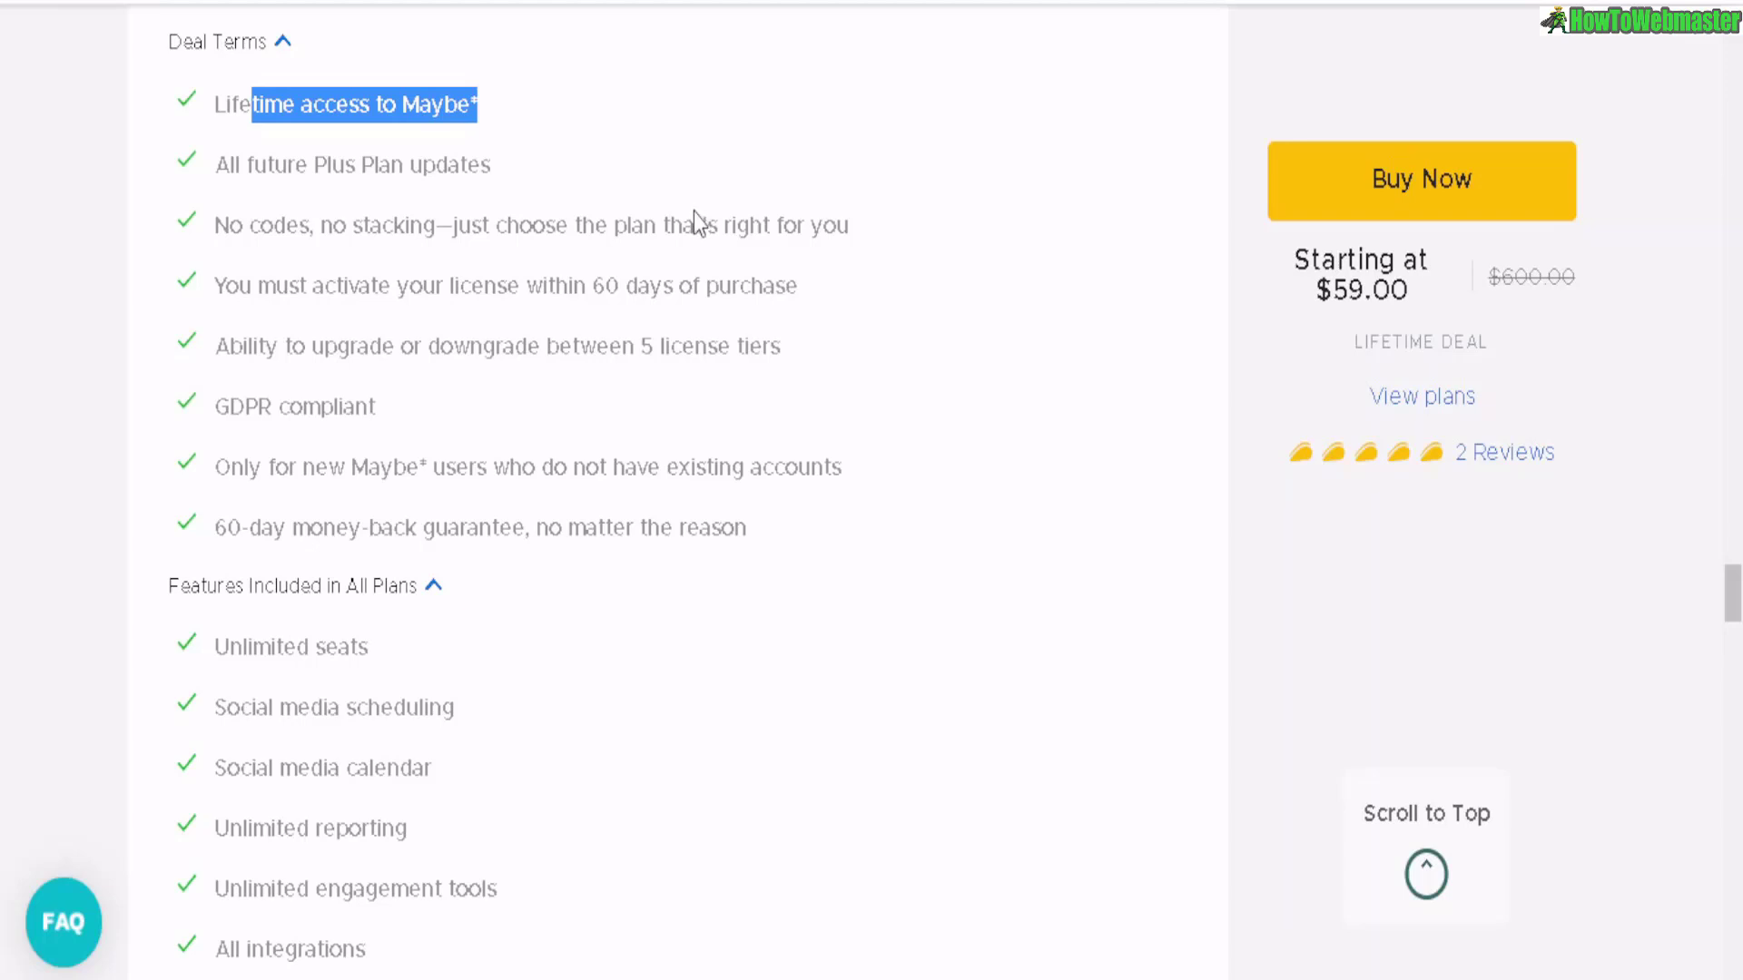
pyautogui.scroll(-1, 515, 392)
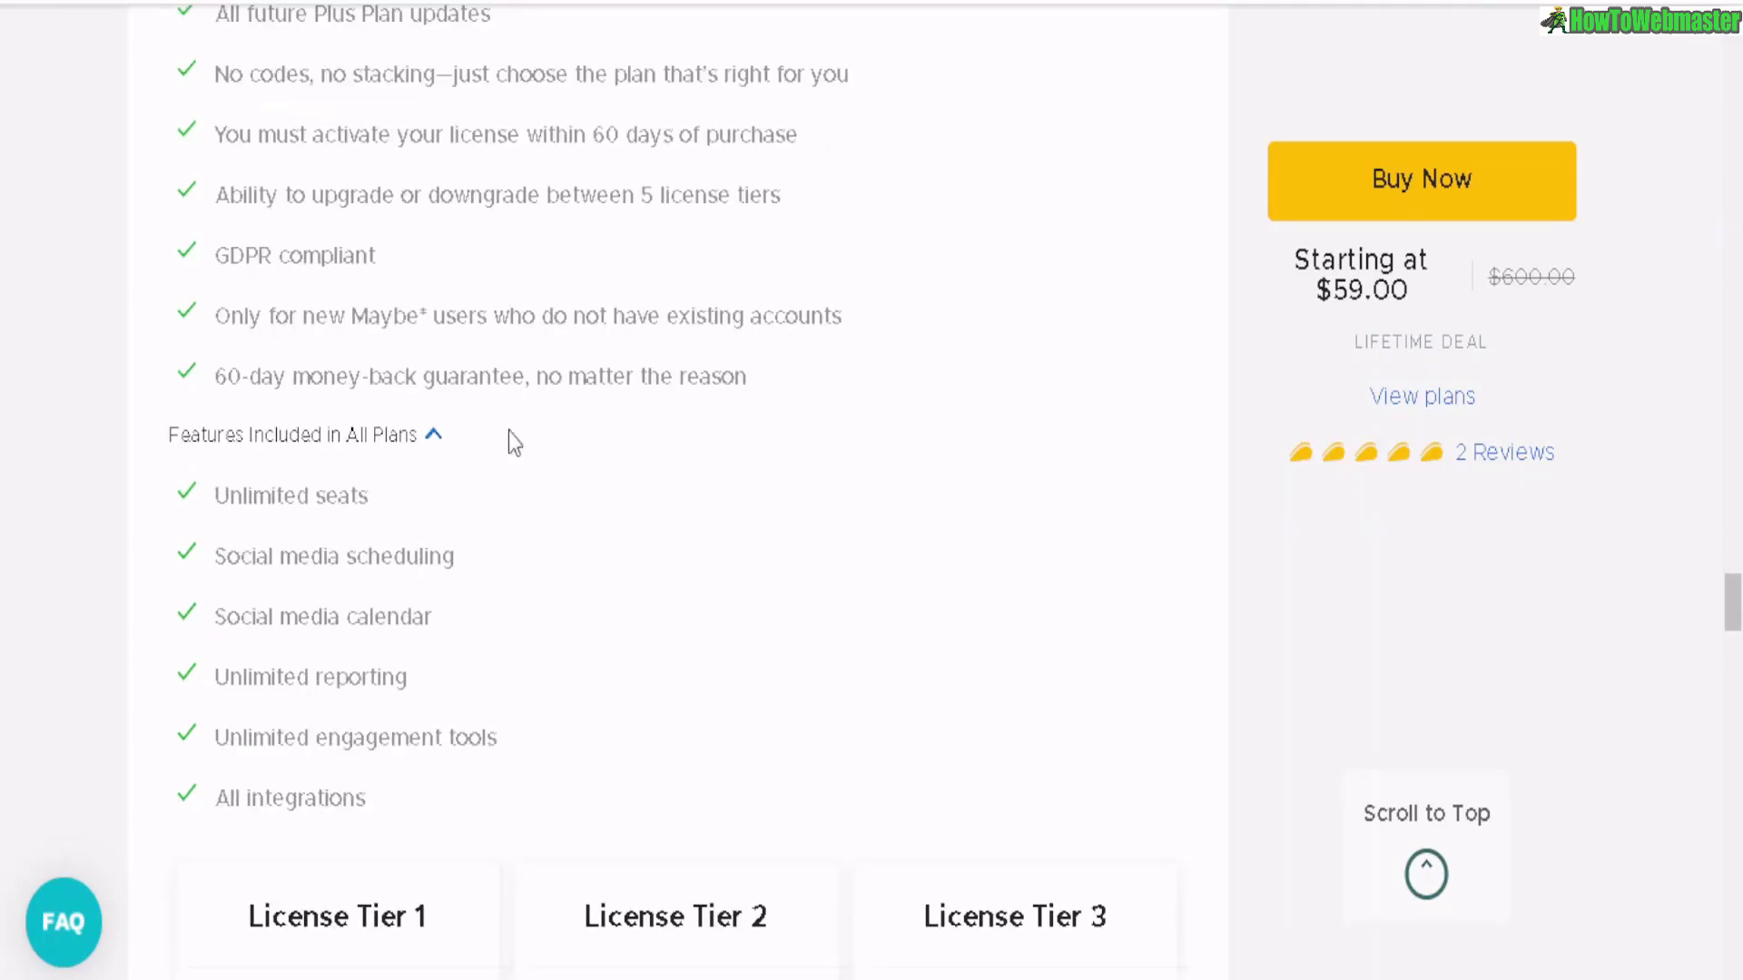
pyautogui.moveTo(254, 555); pyautogui.dragTo(424, 555)
pyautogui.scroll(-2, 435, 561)
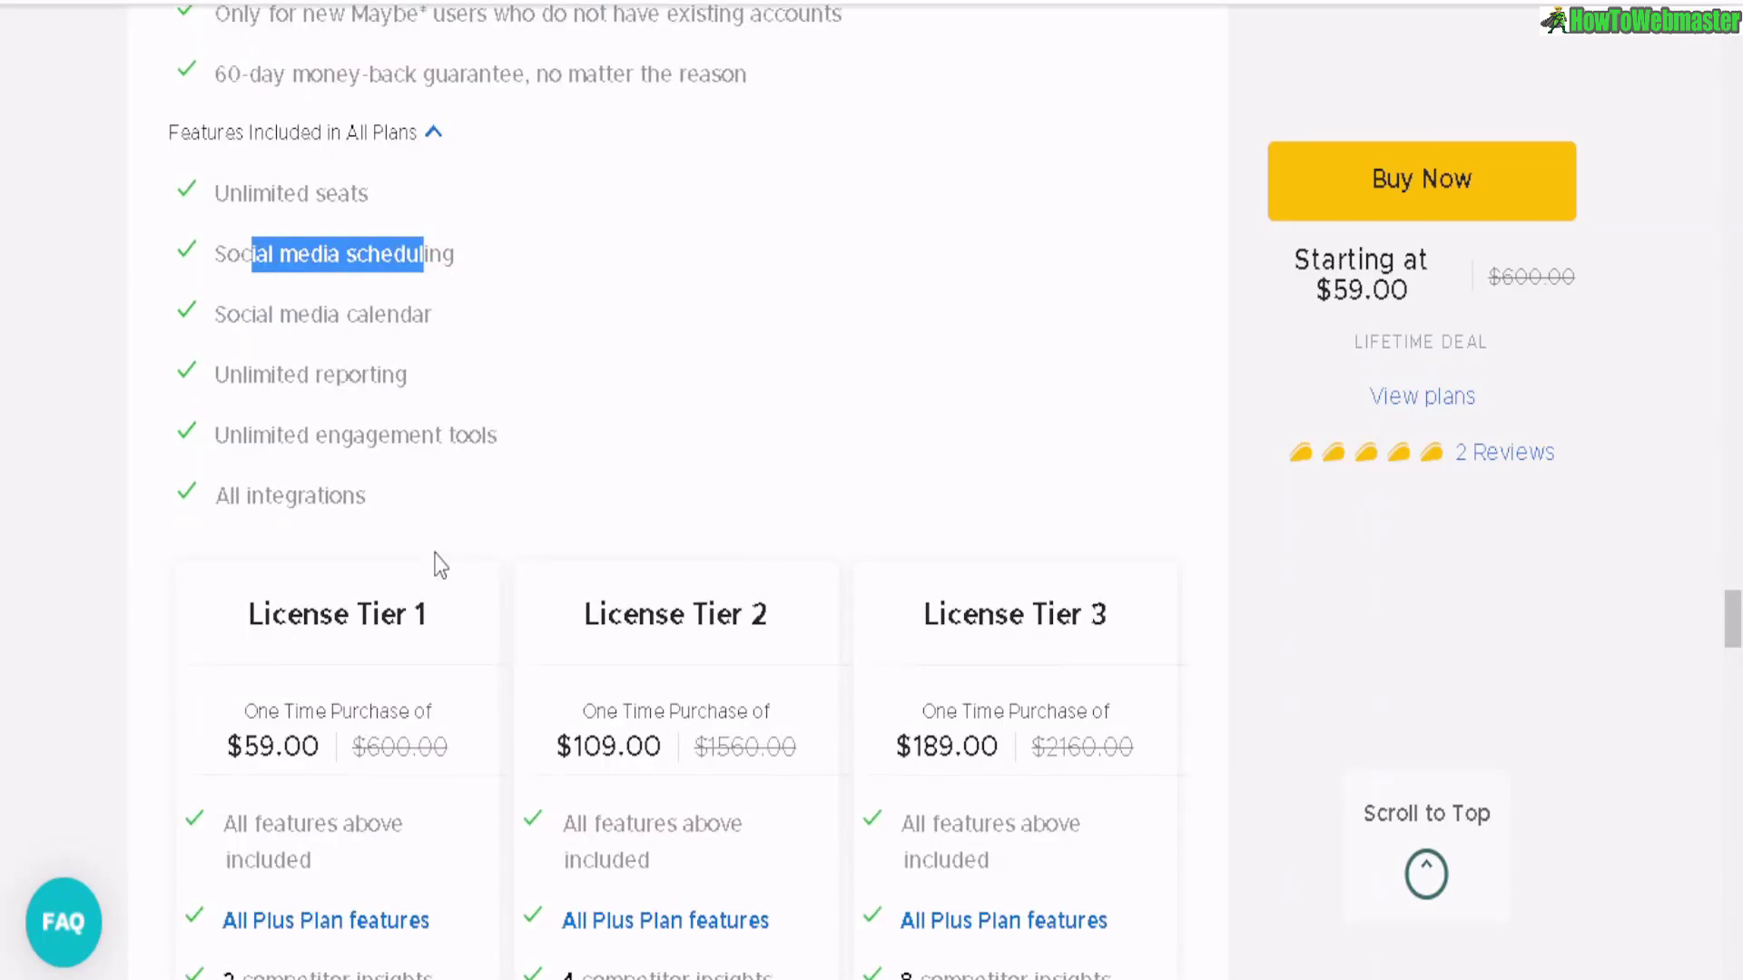
pyautogui.scroll(-1, 439, 563)
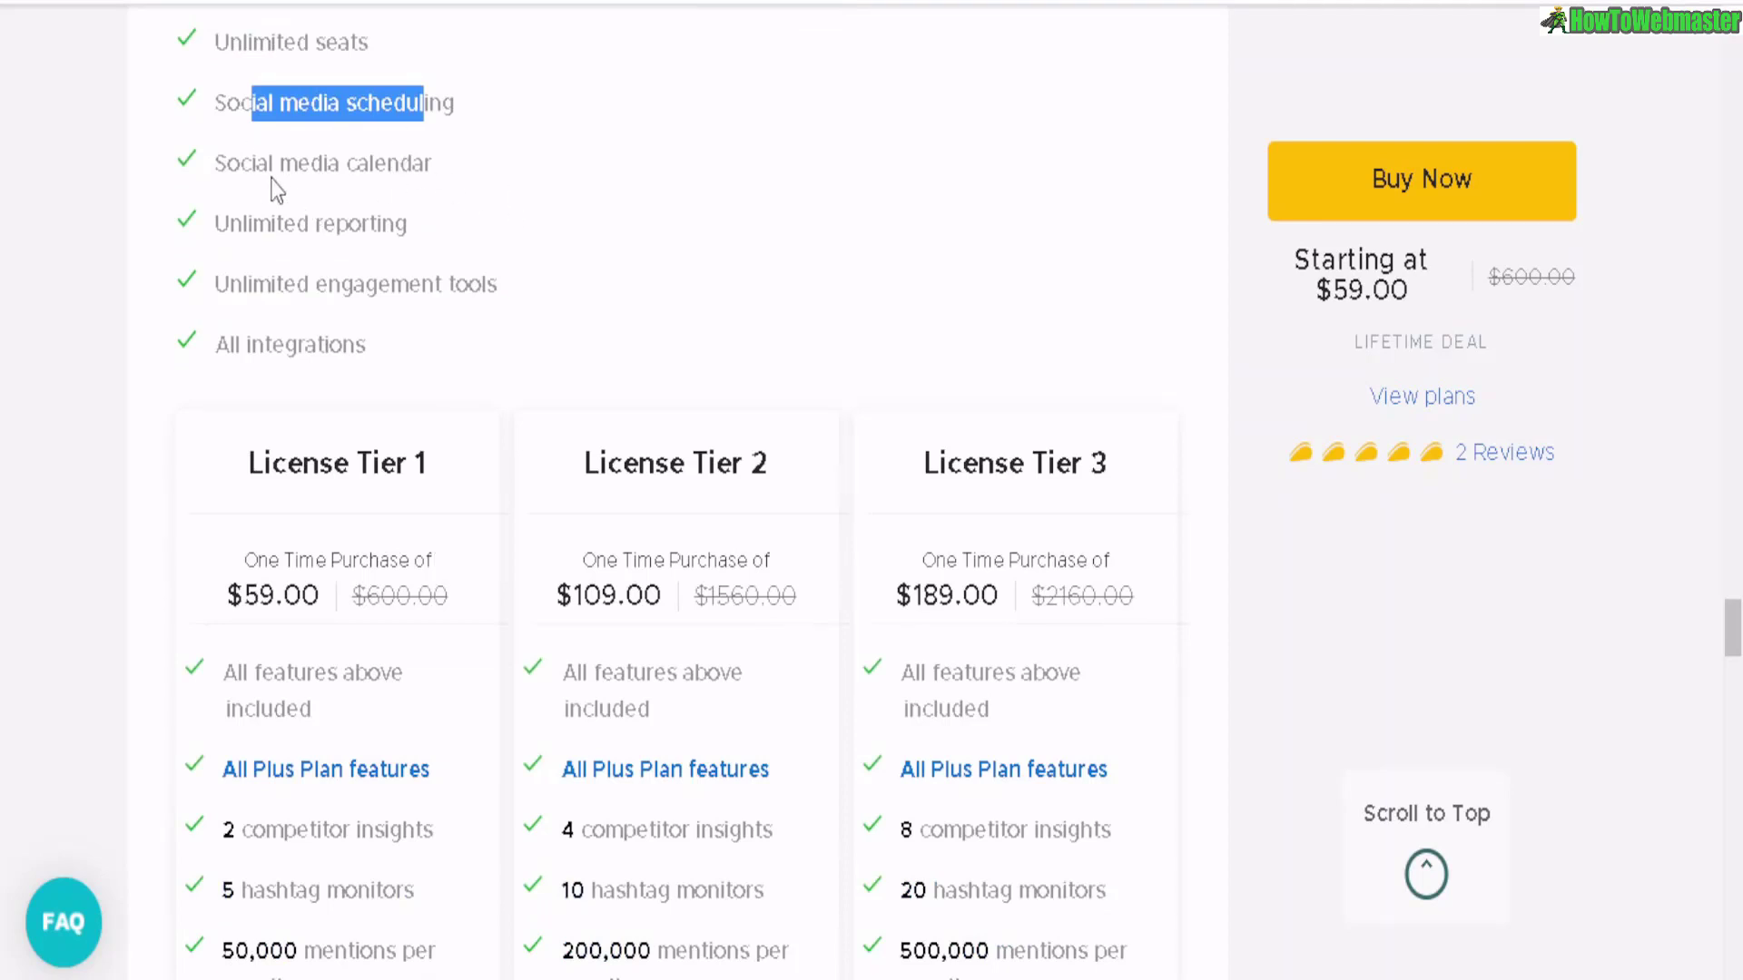
# Highlight the social media calendar and unlimited reporting features, plus Tier 1's competitor and mentions limits
pyautogui.moveTo(252, 162); pyautogui.dragTo(375, 163)
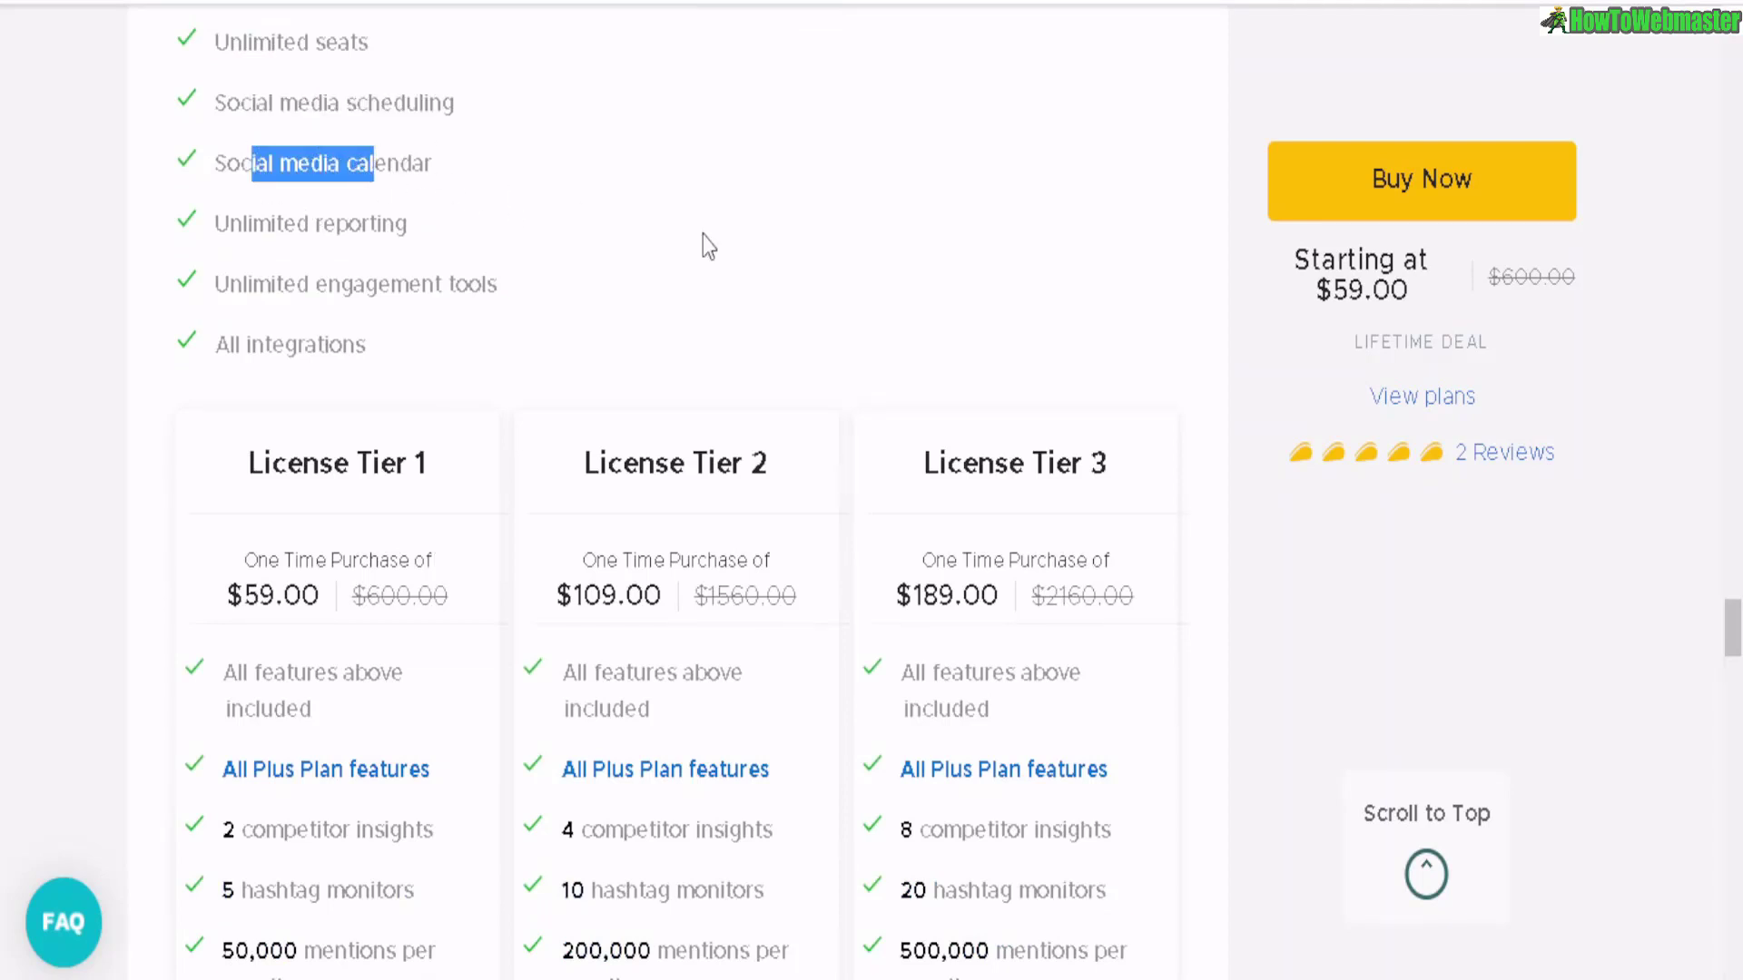
pyautogui.moveTo(231, 224); pyautogui.dragTo(407, 225)
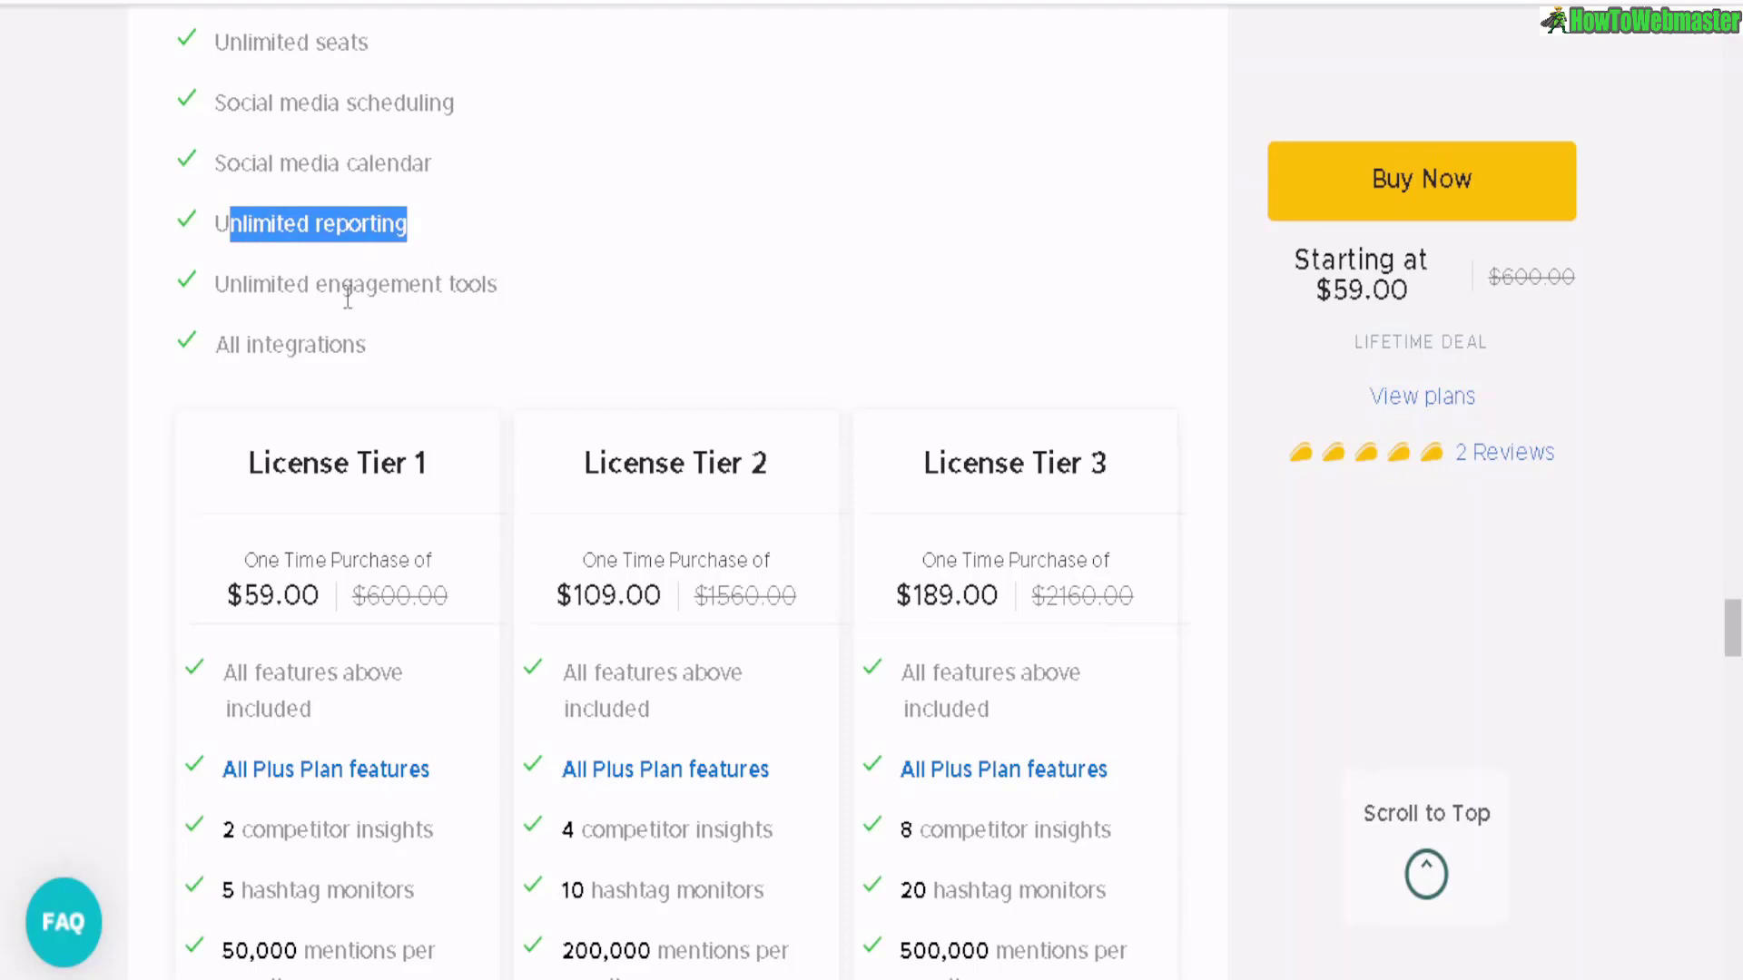
pyautogui.moveTo(275, 283); pyautogui.dragTo(433, 287)
pyautogui.scroll(-1, 411, 361)
pyautogui.scroll(-2, 412, 361)
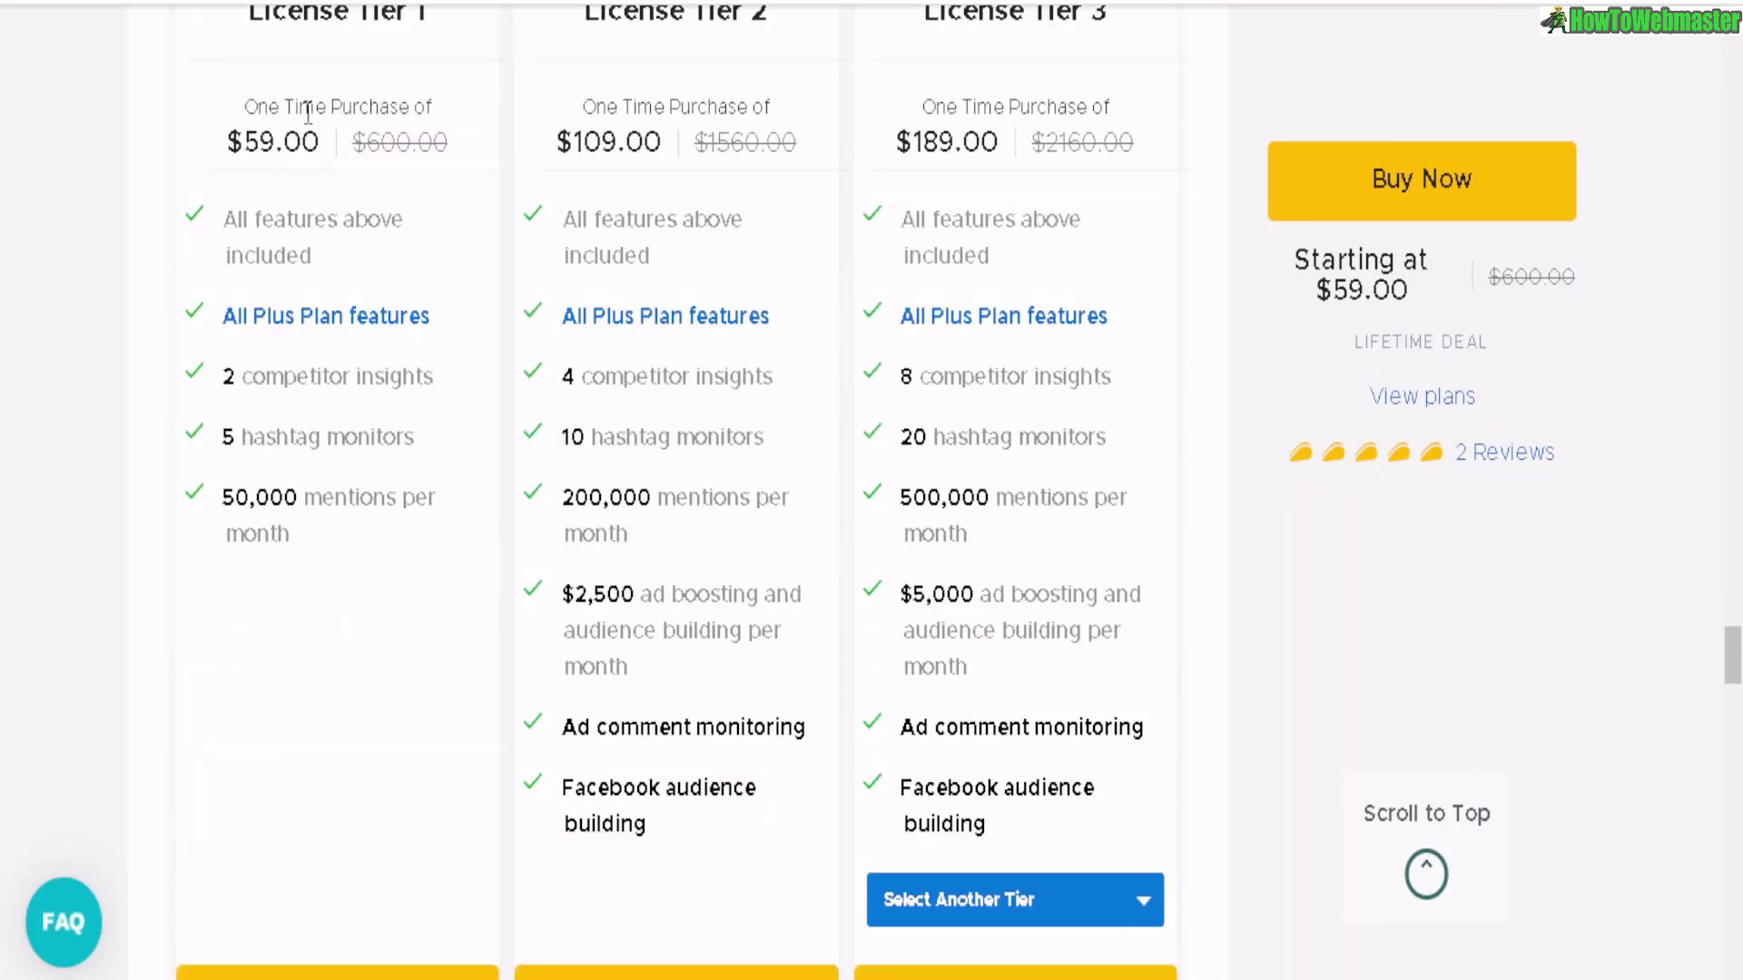
pyautogui.moveTo(251, 376); pyautogui.dragTo(404, 376)
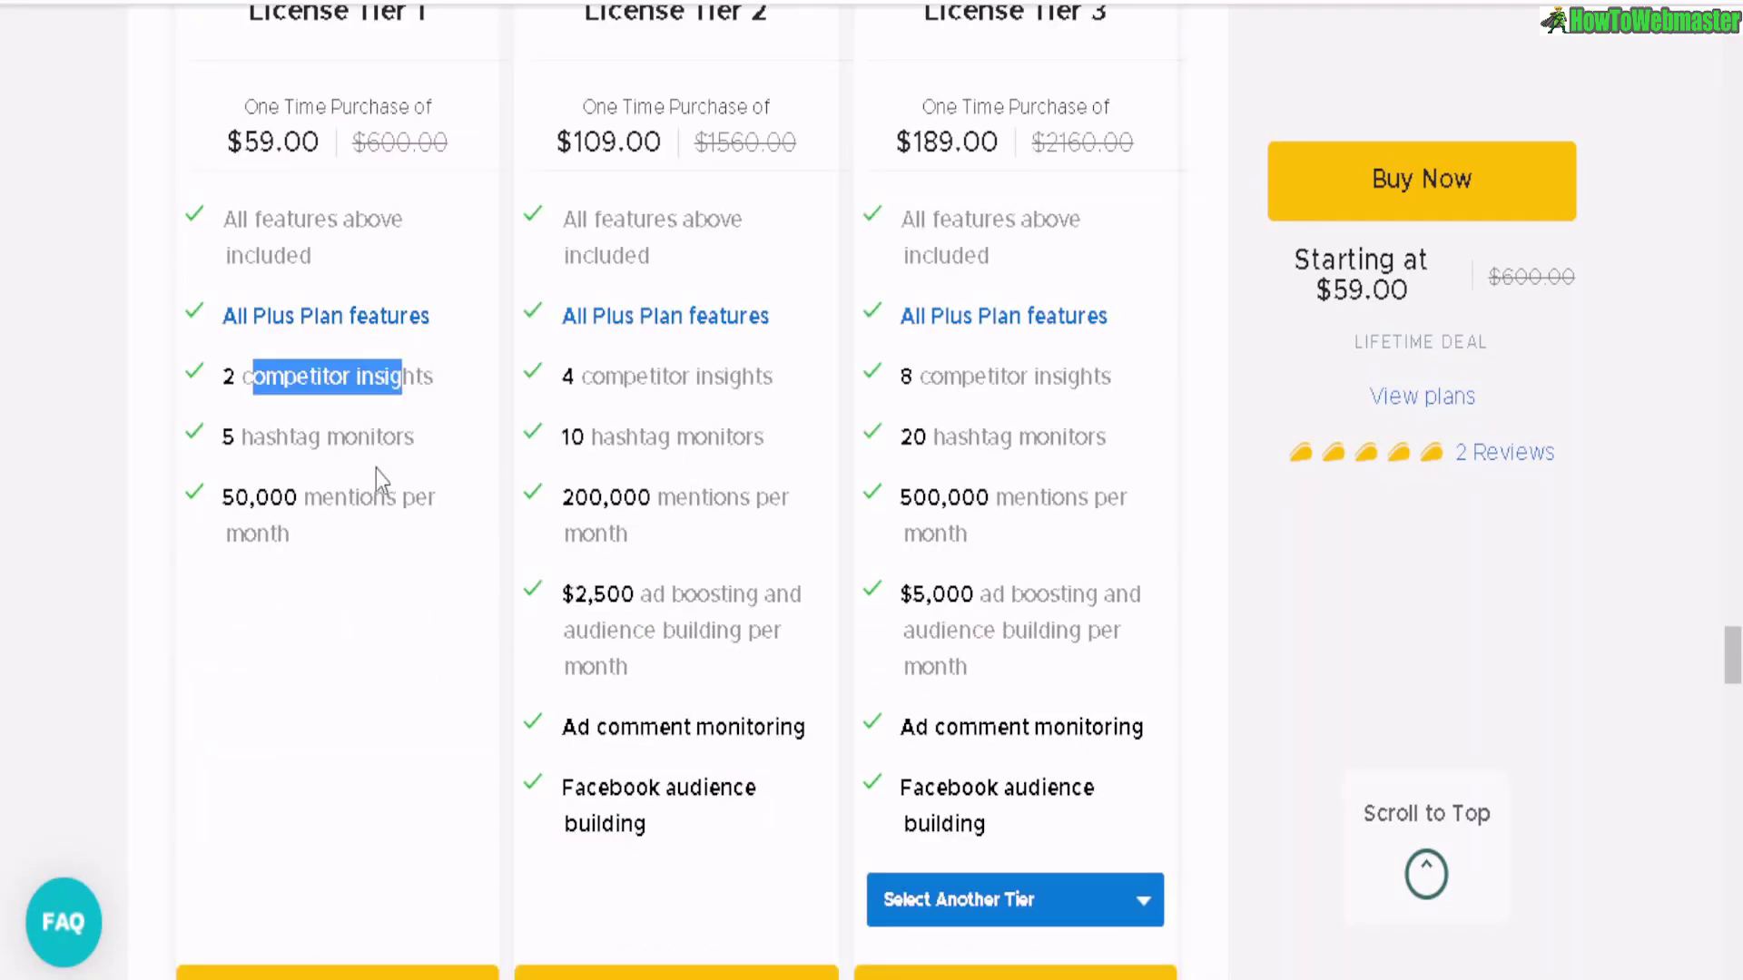
pyautogui.moveTo(334, 498); pyautogui.dragTo(401, 498)
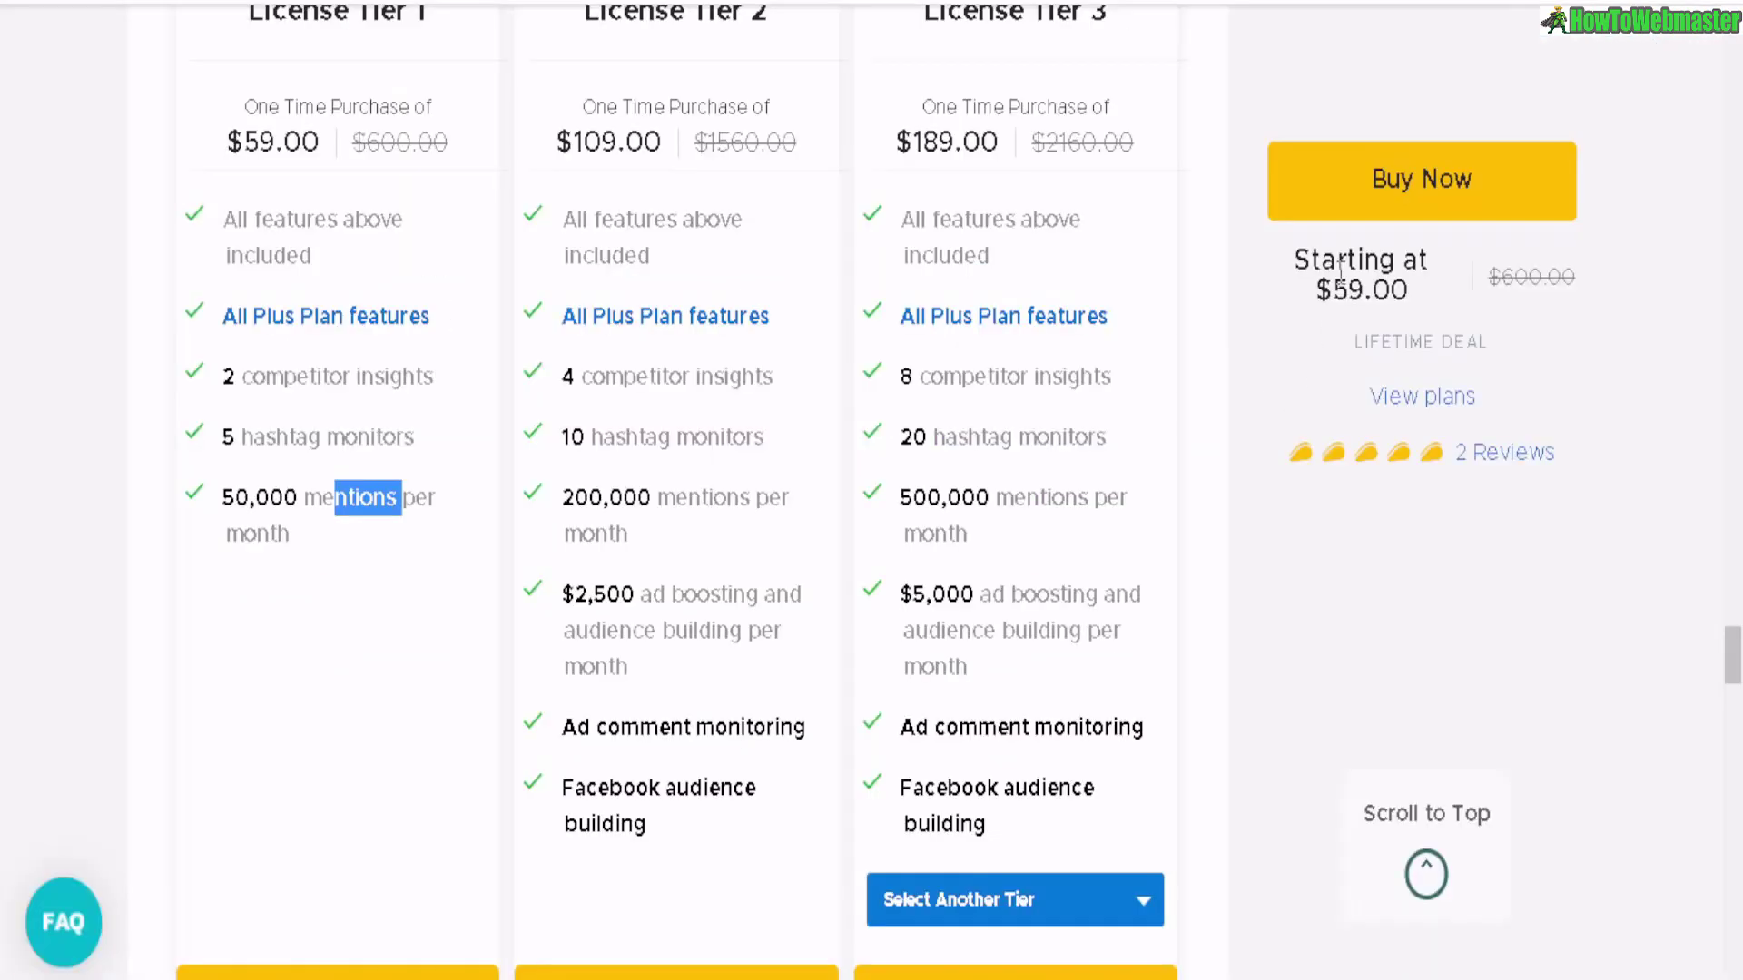
# Compare License Tier 2's $109.00 price against Maybe's monthly pricing plans
pyautogui.moveTo(1336, 259); pyautogui.dragTo(1429, 288)
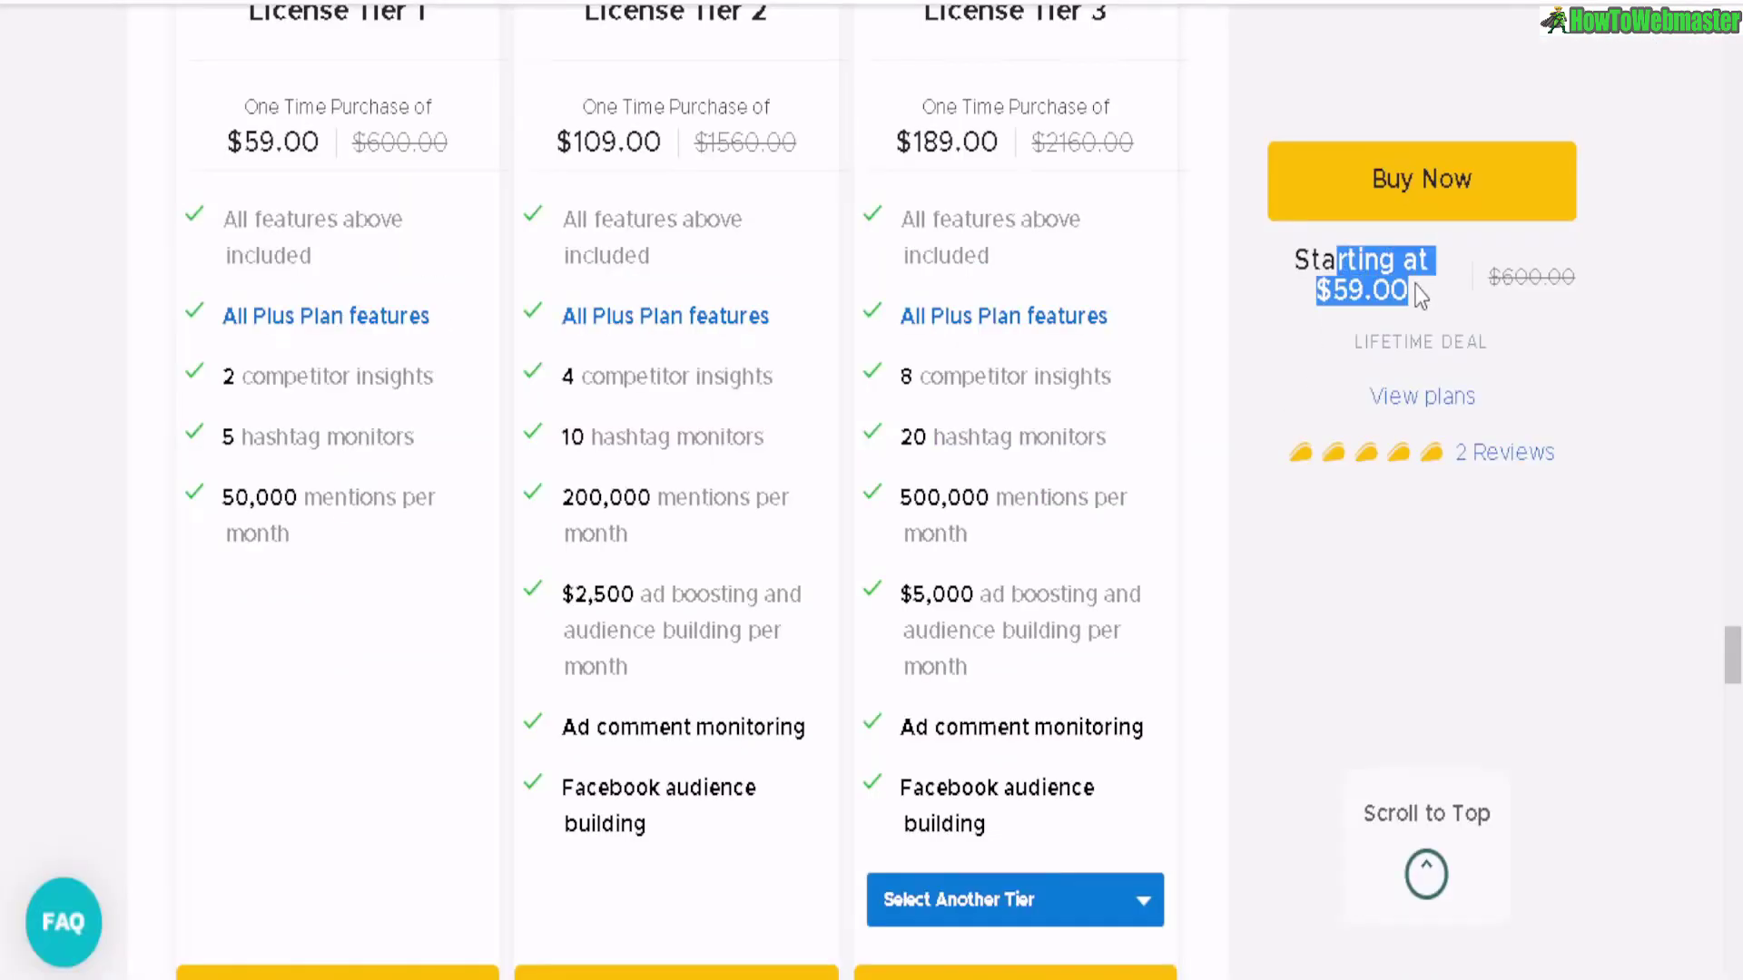
pyautogui.click(1418, 295)
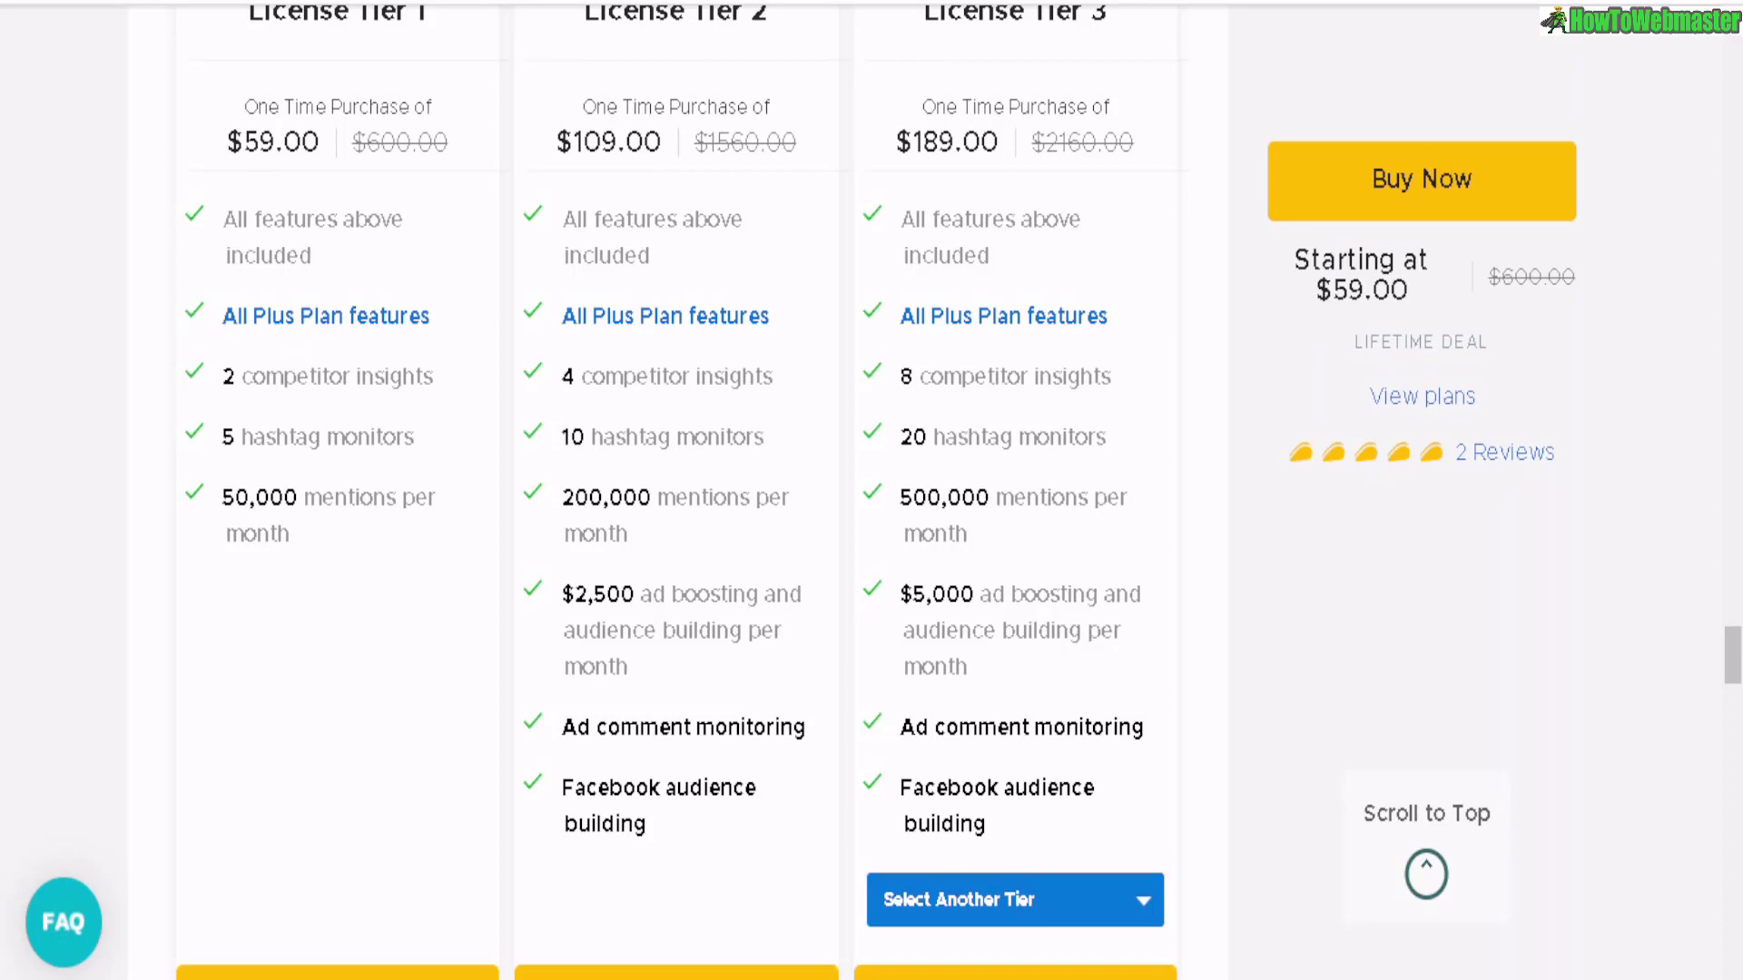
pyautogui.doubleClick(578, 145)
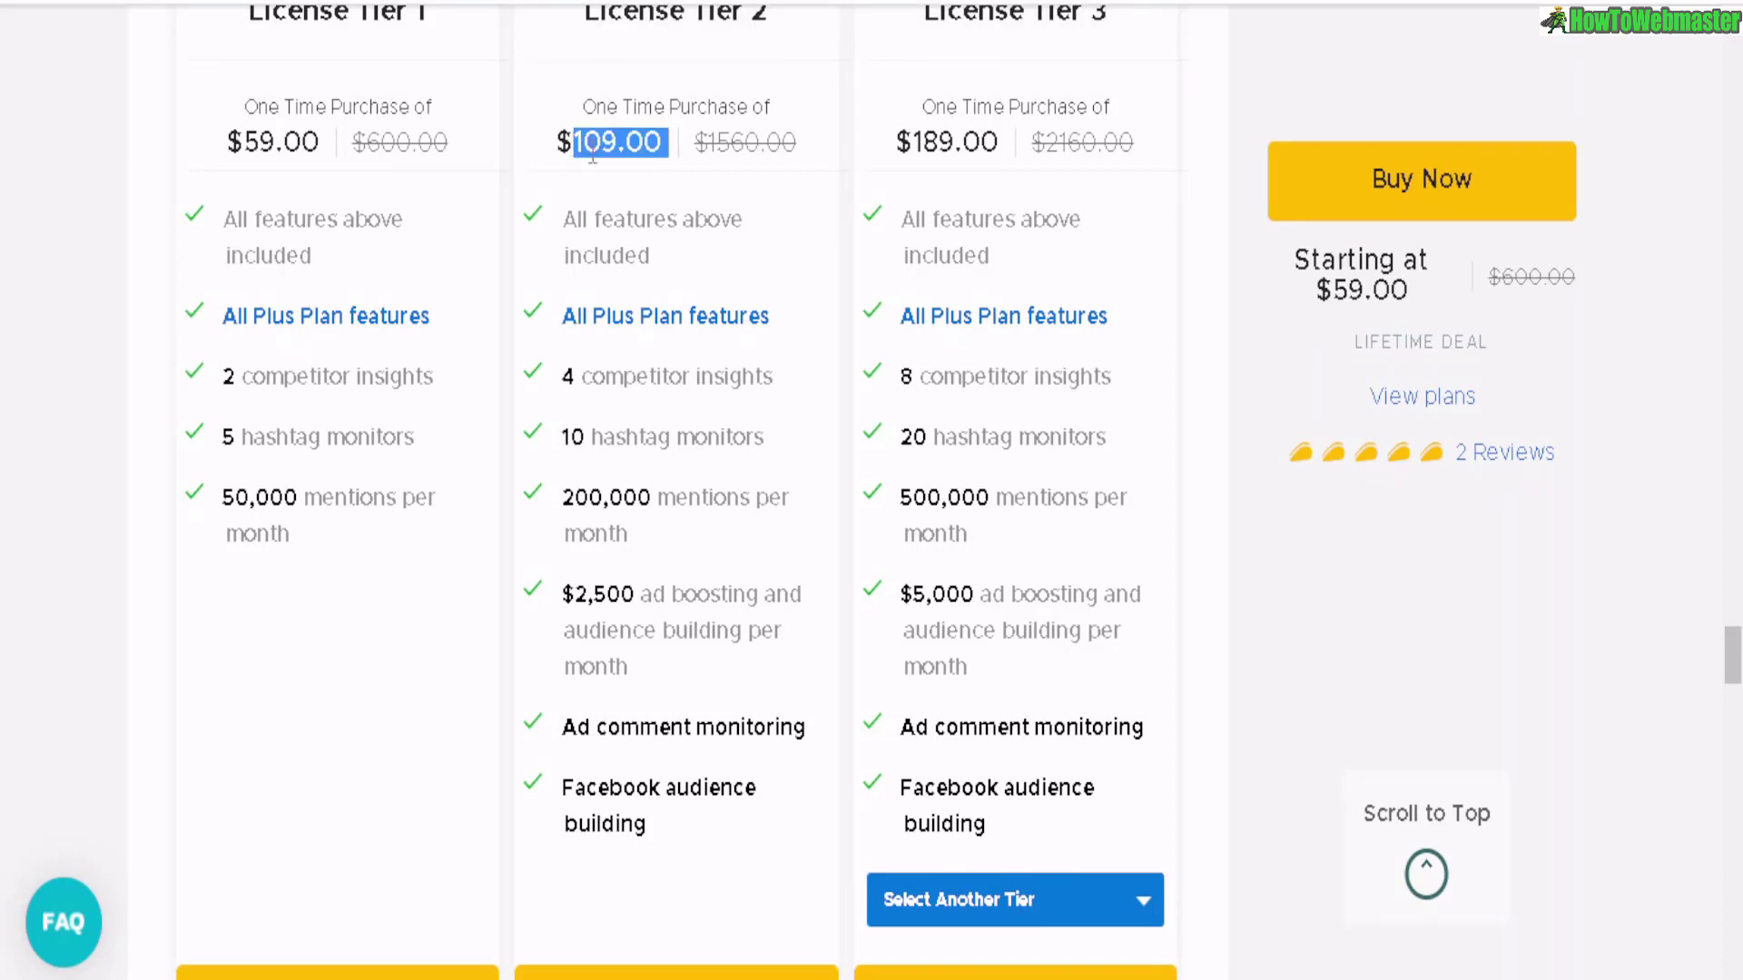
pyautogui.hotkey('ctrl', 'Tab')
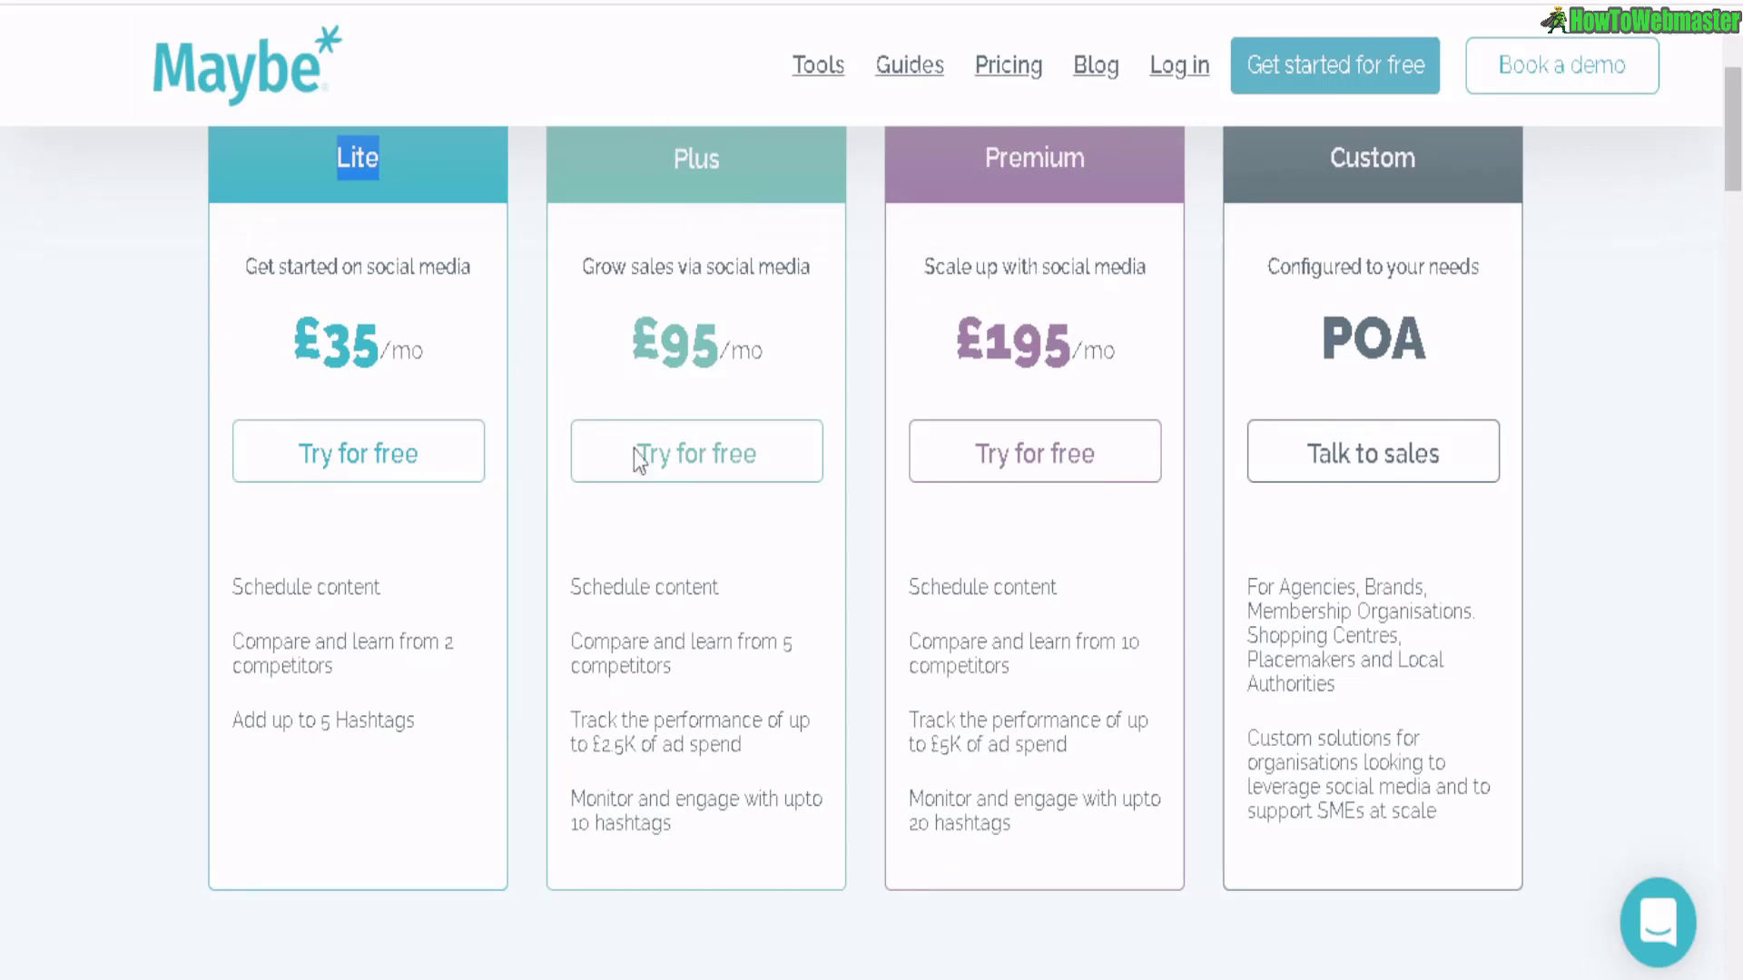
pyautogui.click(693, 175)
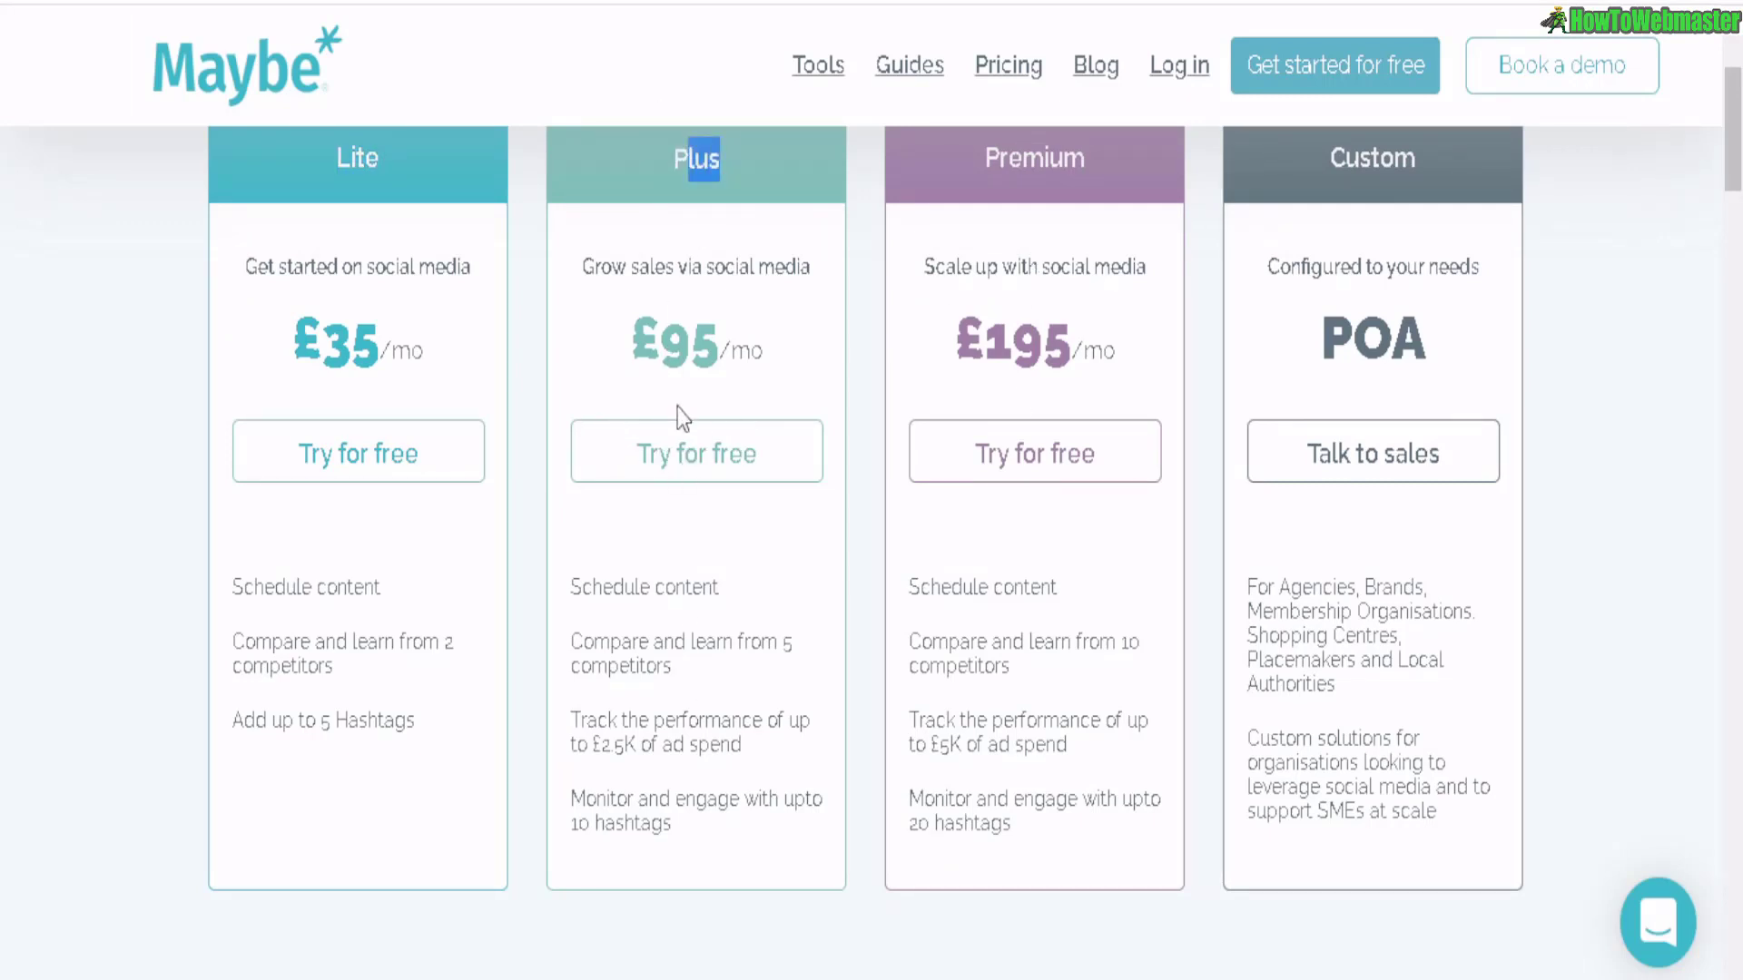
pyautogui.hotkey('ctrl', 'Tab')
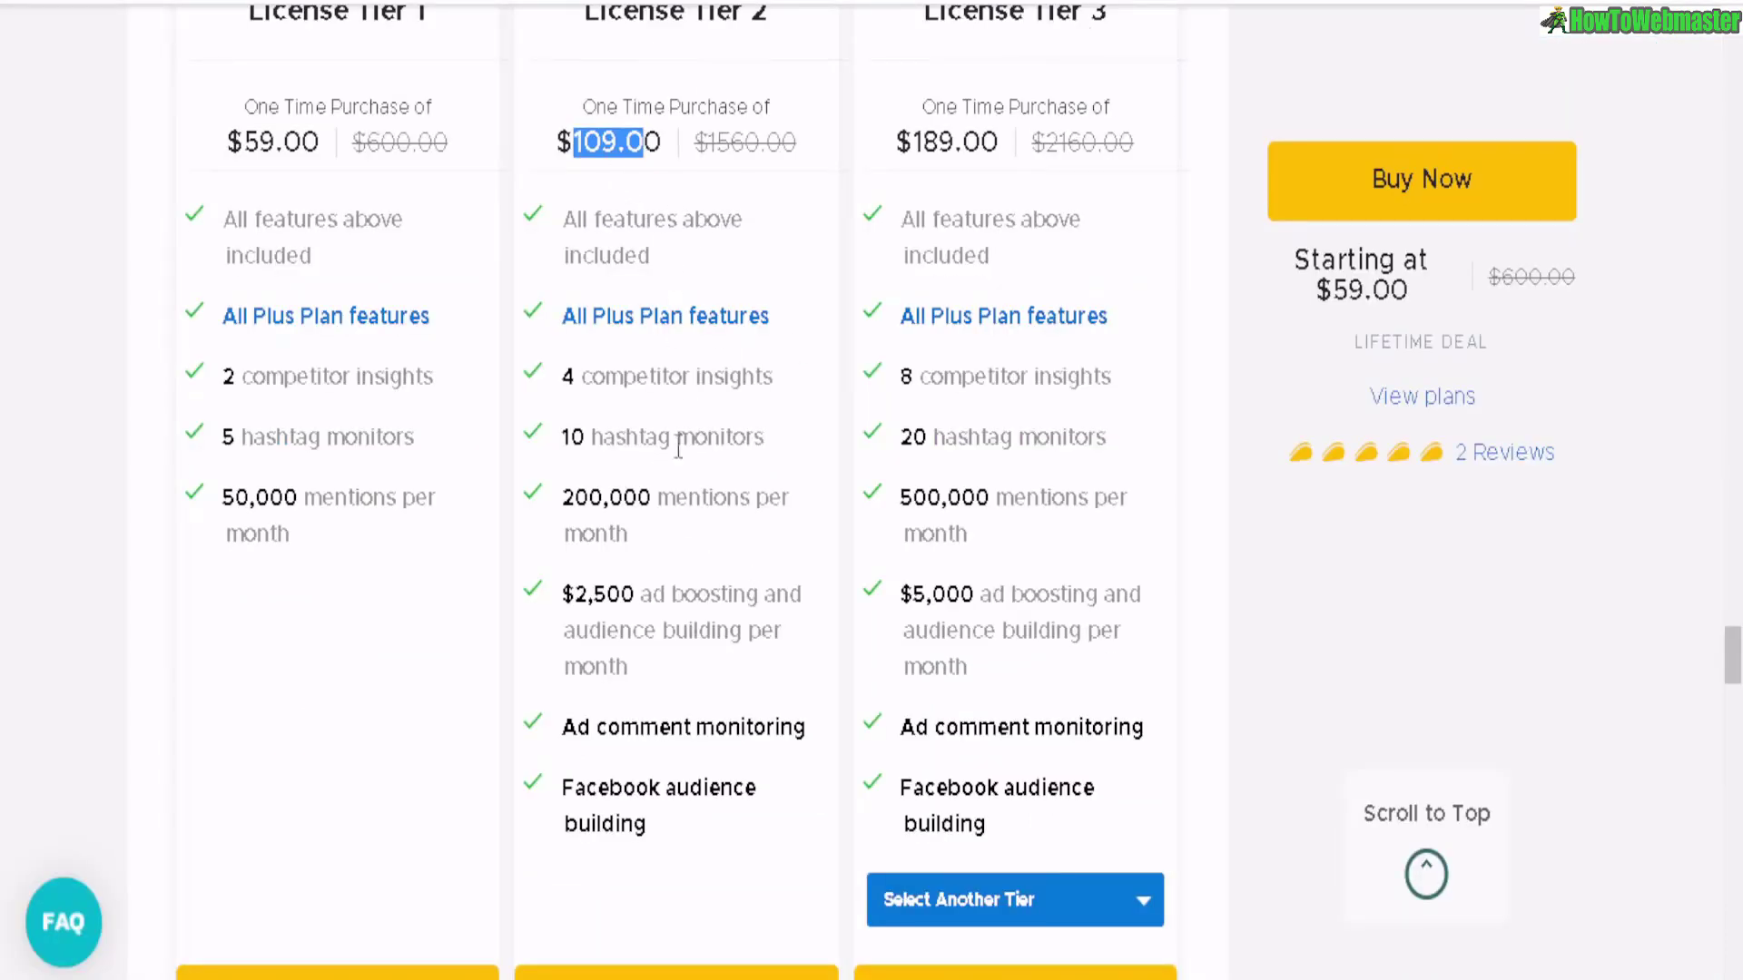
# Highlight Tier 2's $2,500 ad boosting, audience building and original $1560.00 price
pyautogui.moveTo(574, 594); pyautogui.dragTo(747, 595)
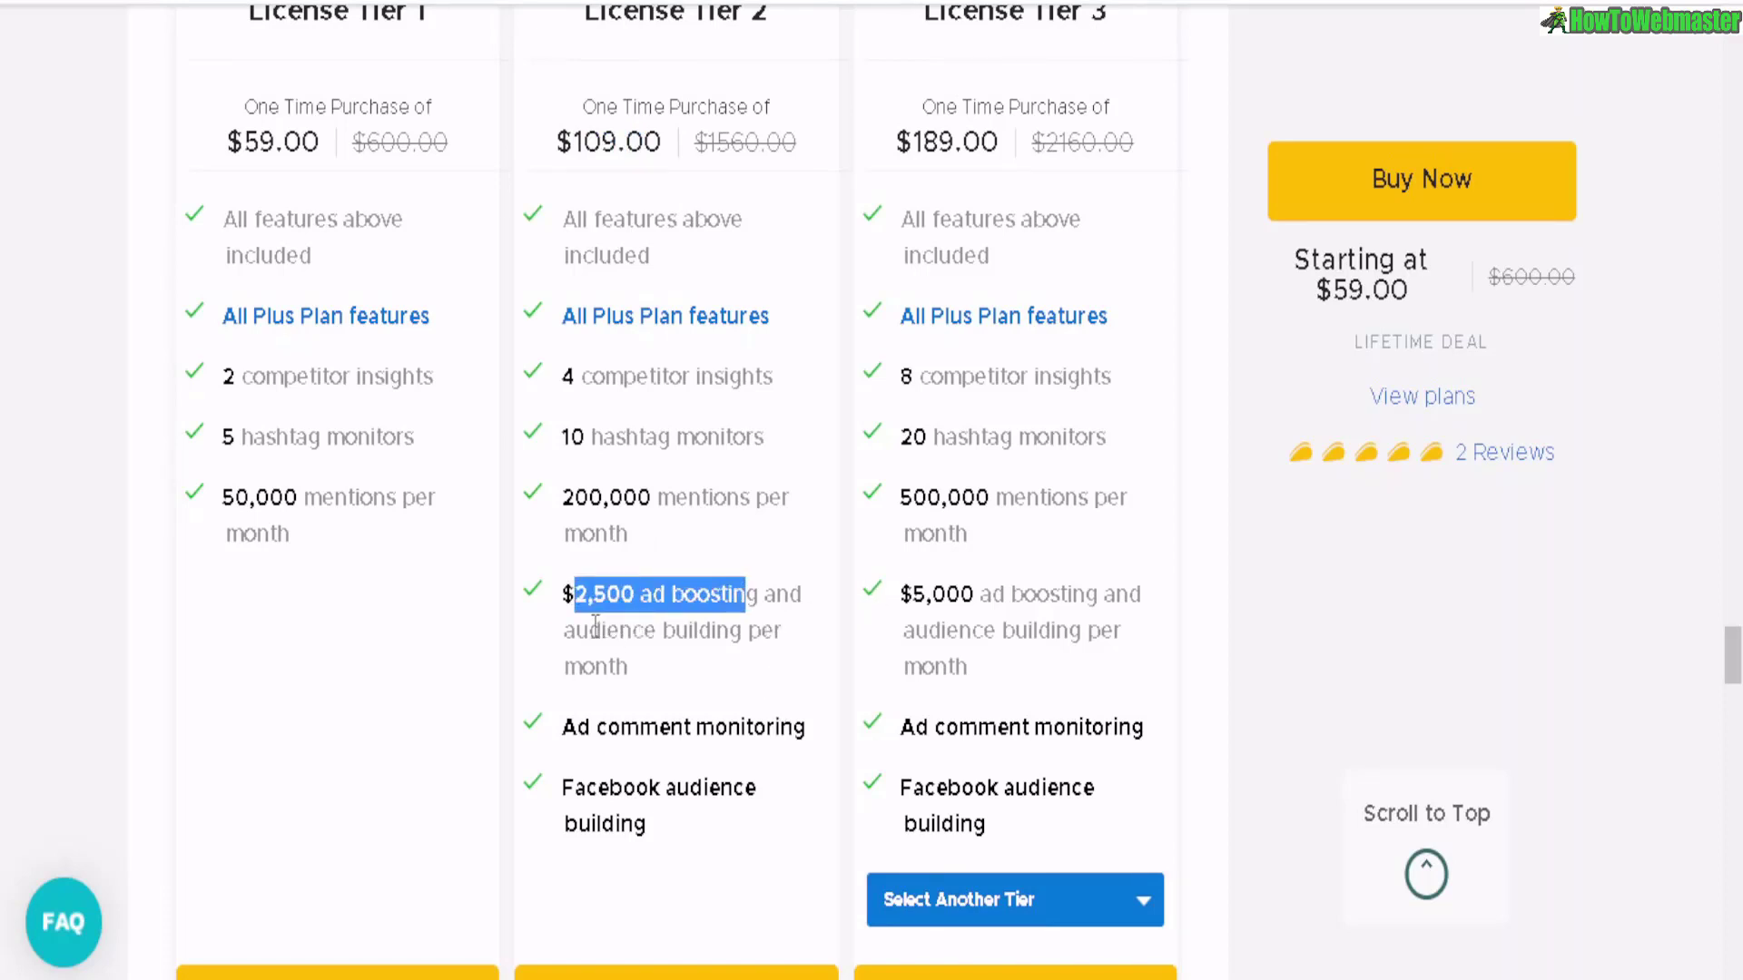
pyautogui.moveTo(588, 631); pyautogui.dragTo(713, 630)
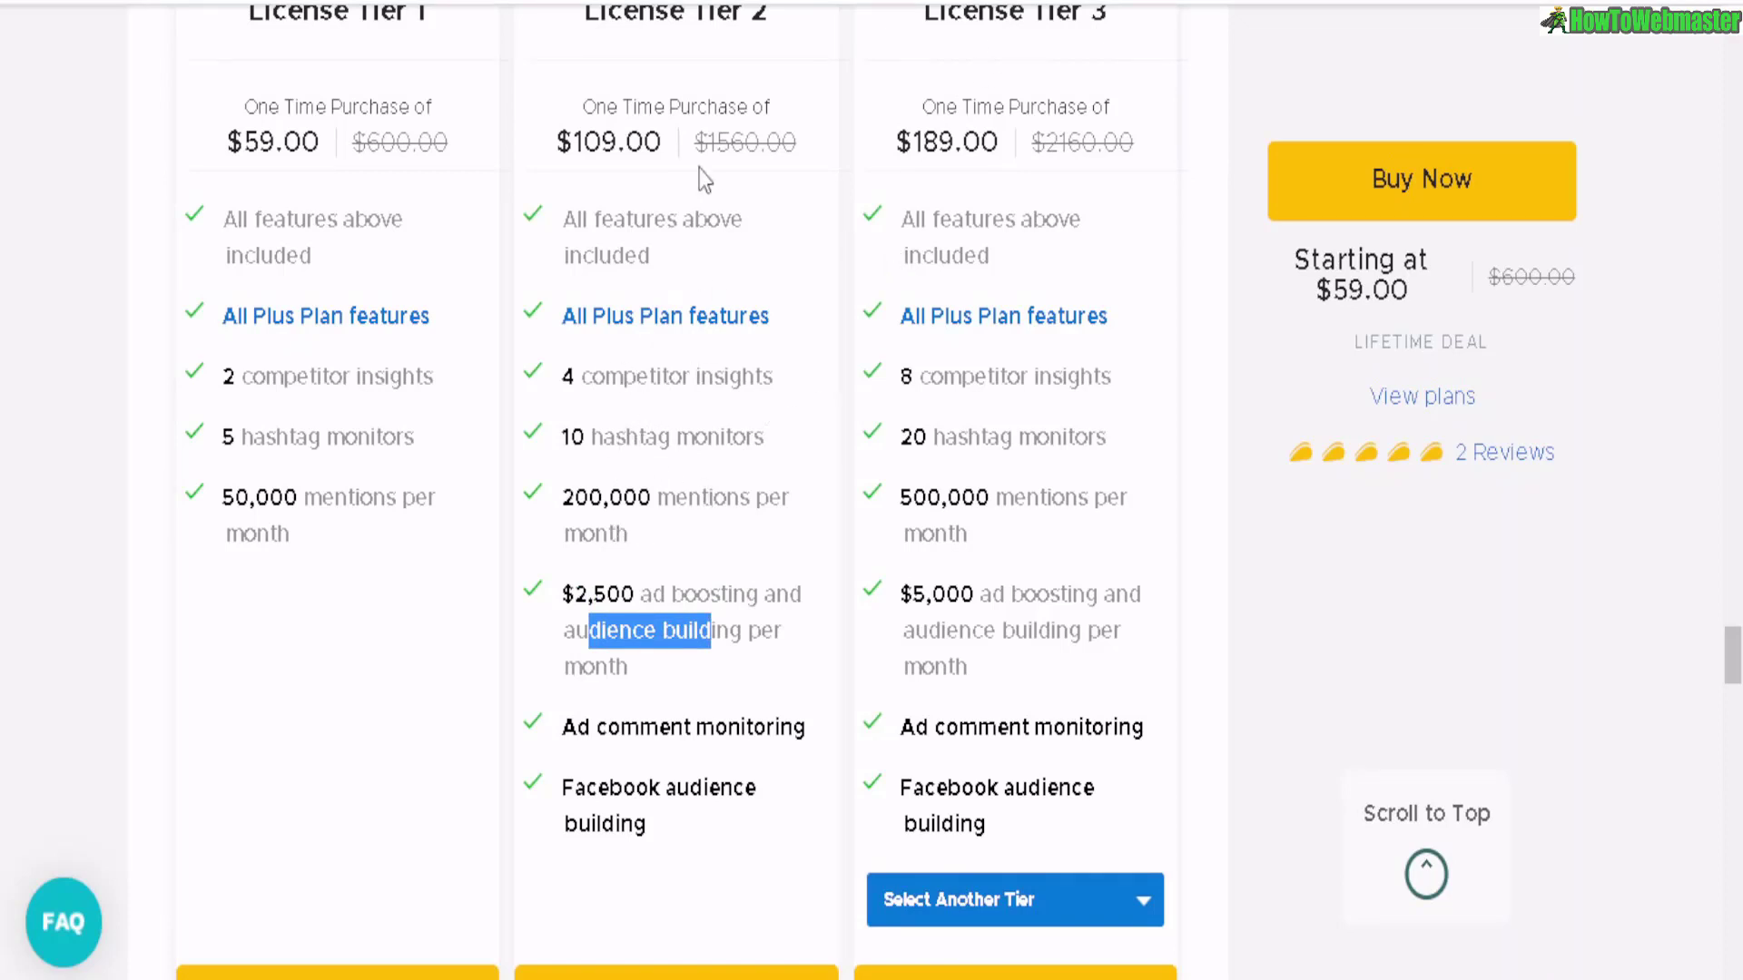
pyautogui.moveTo(706, 142); pyautogui.dragTo(787, 143)
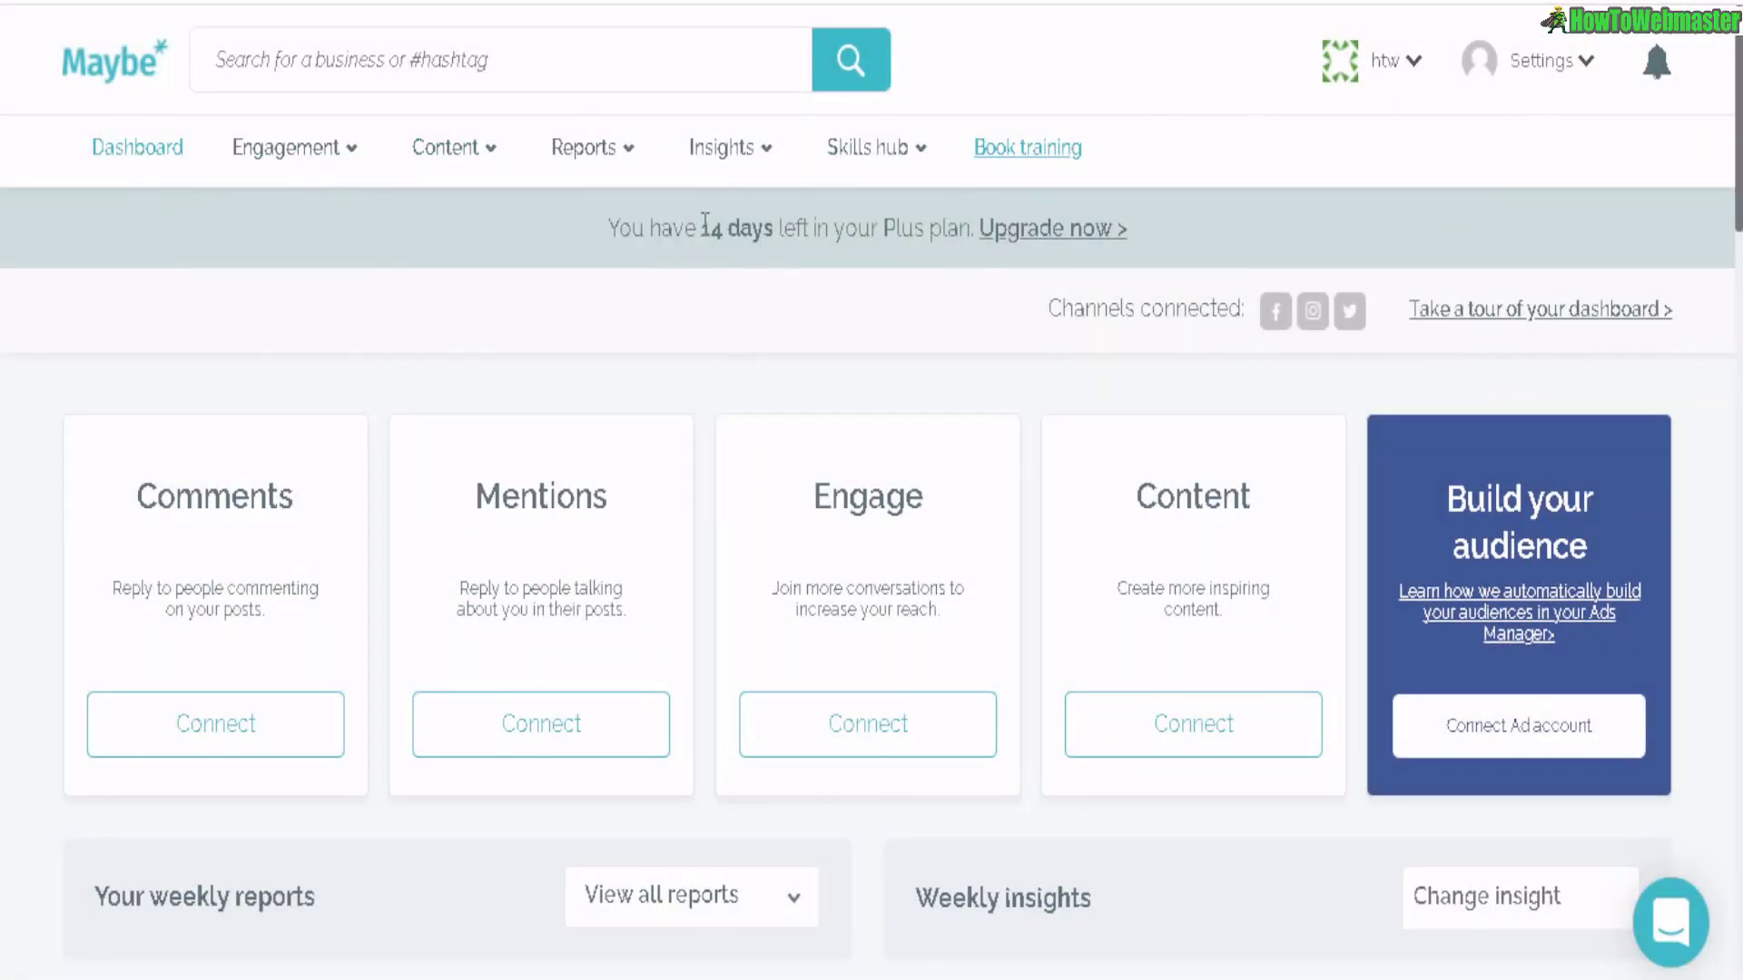
pyautogui.moveTo(702, 227); pyautogui.dragTo(859, 230)
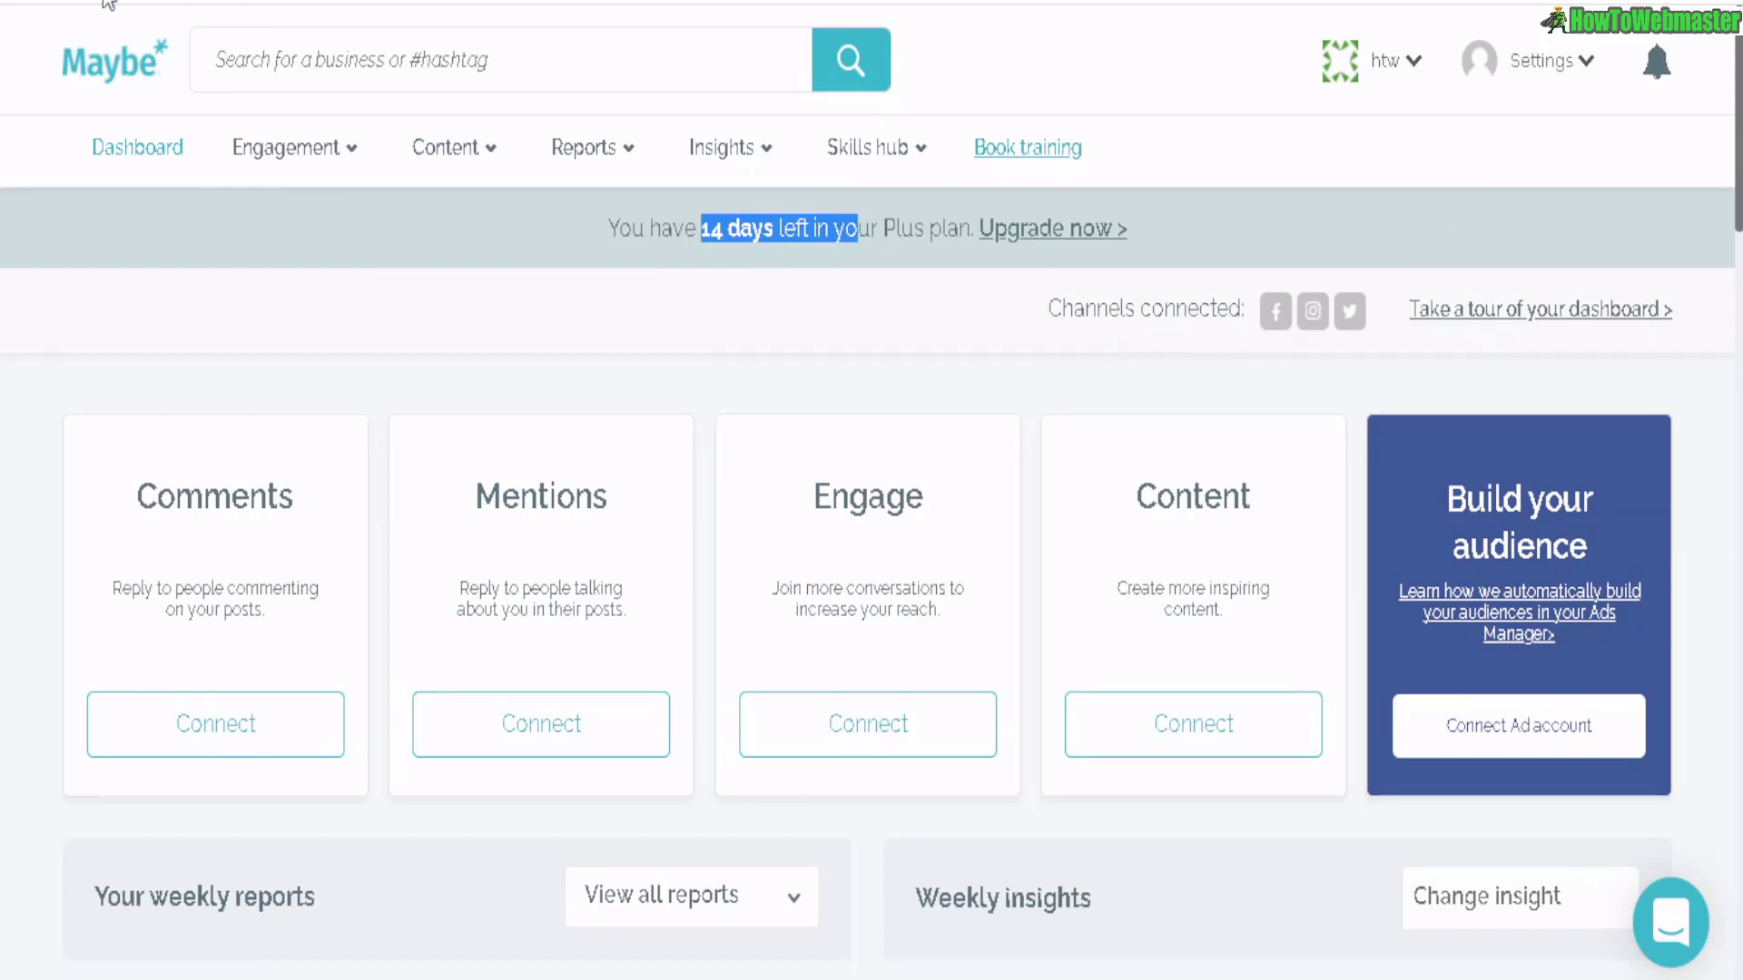
pyautogui.moveTo(294, 147)
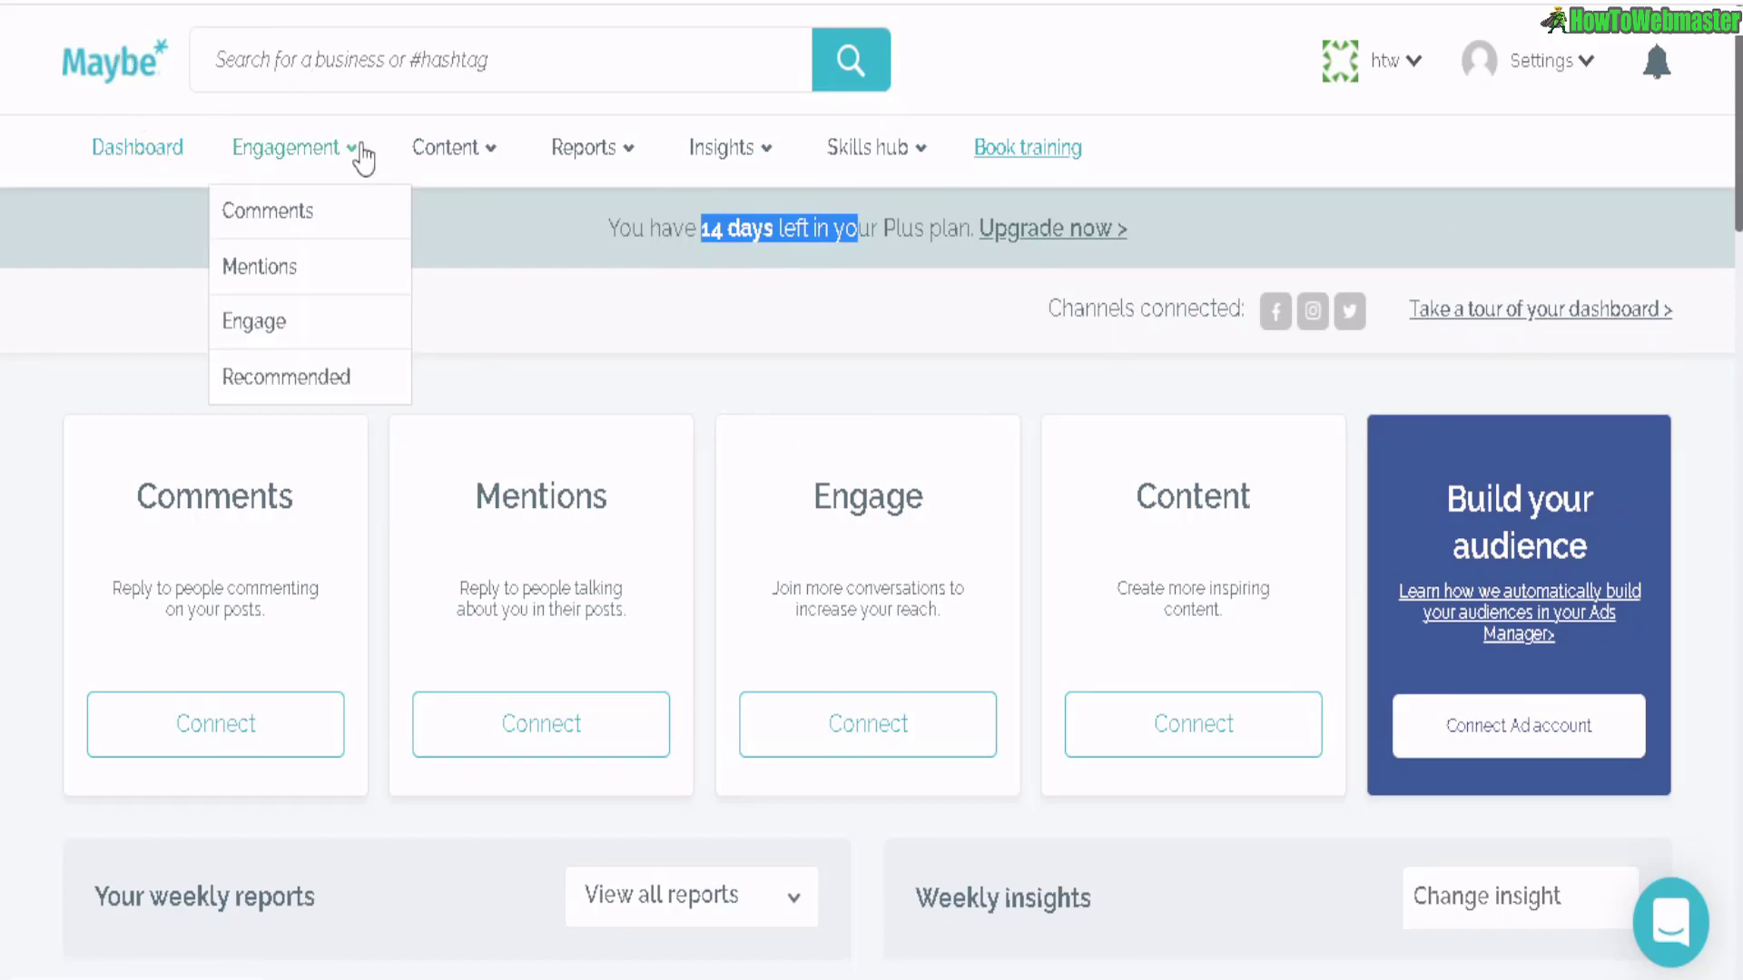
pyautogui.scroll(-3, 612, 136)
pyautogui.scroll(3, 980, 245)
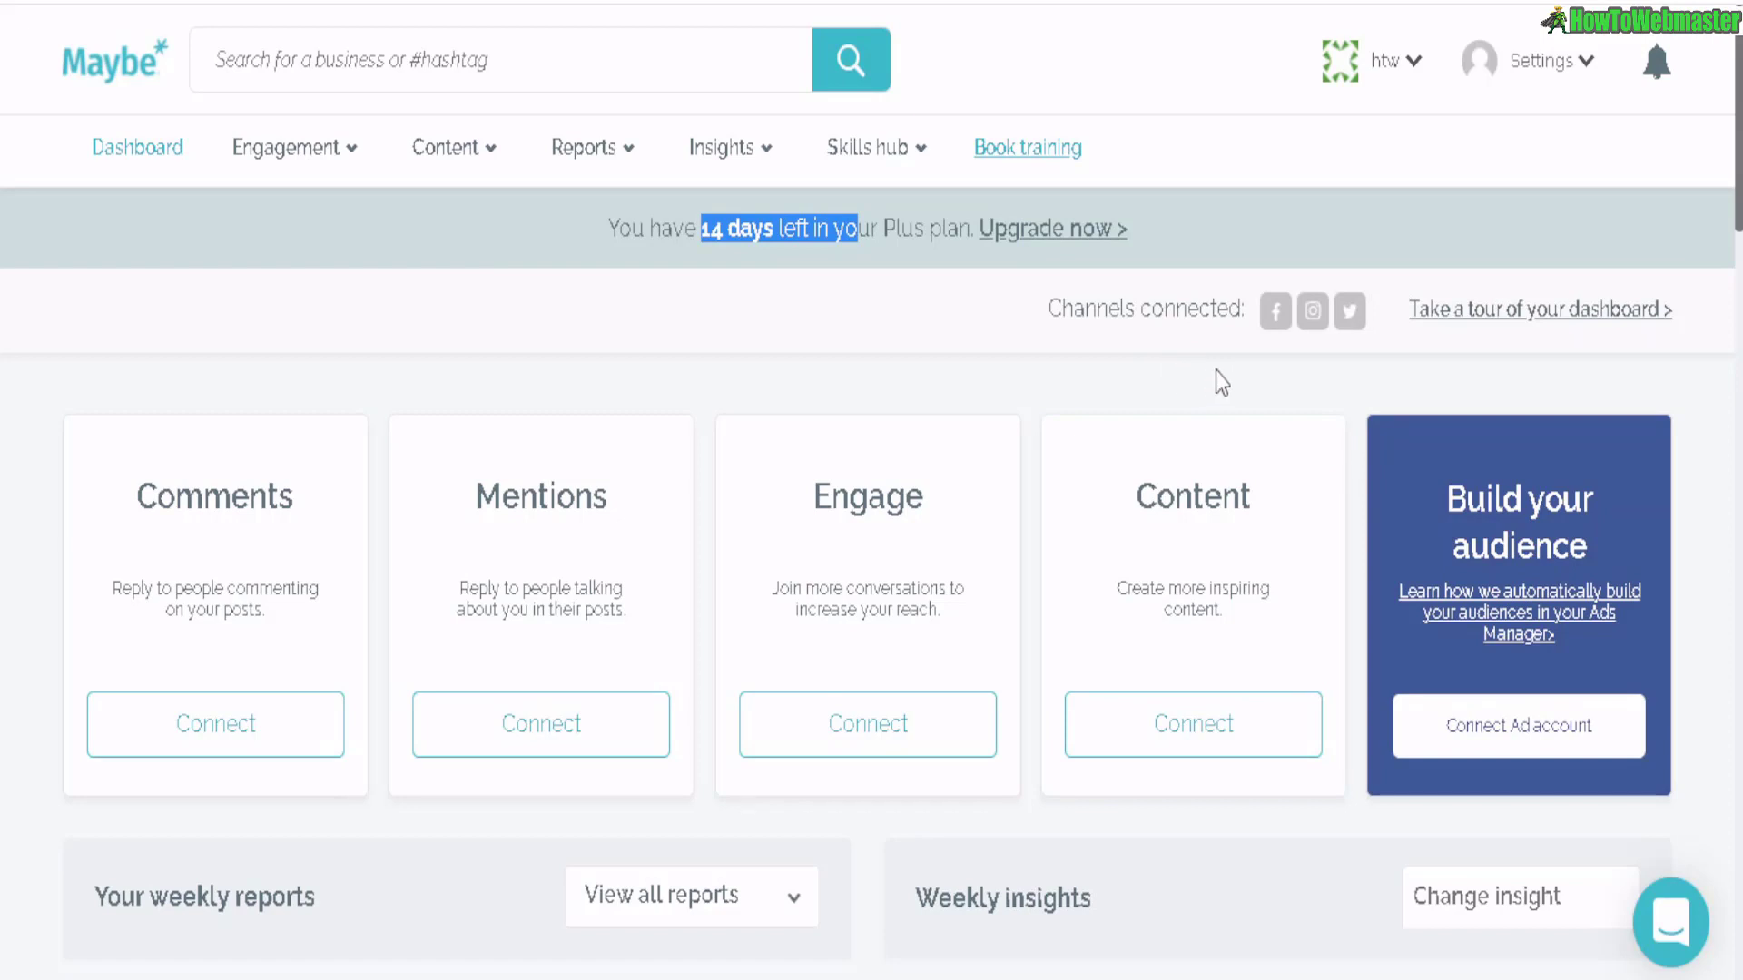
pyautogui.scroll(-2, 1195, 309)
pyautogui.scroll(1, 137, 342)
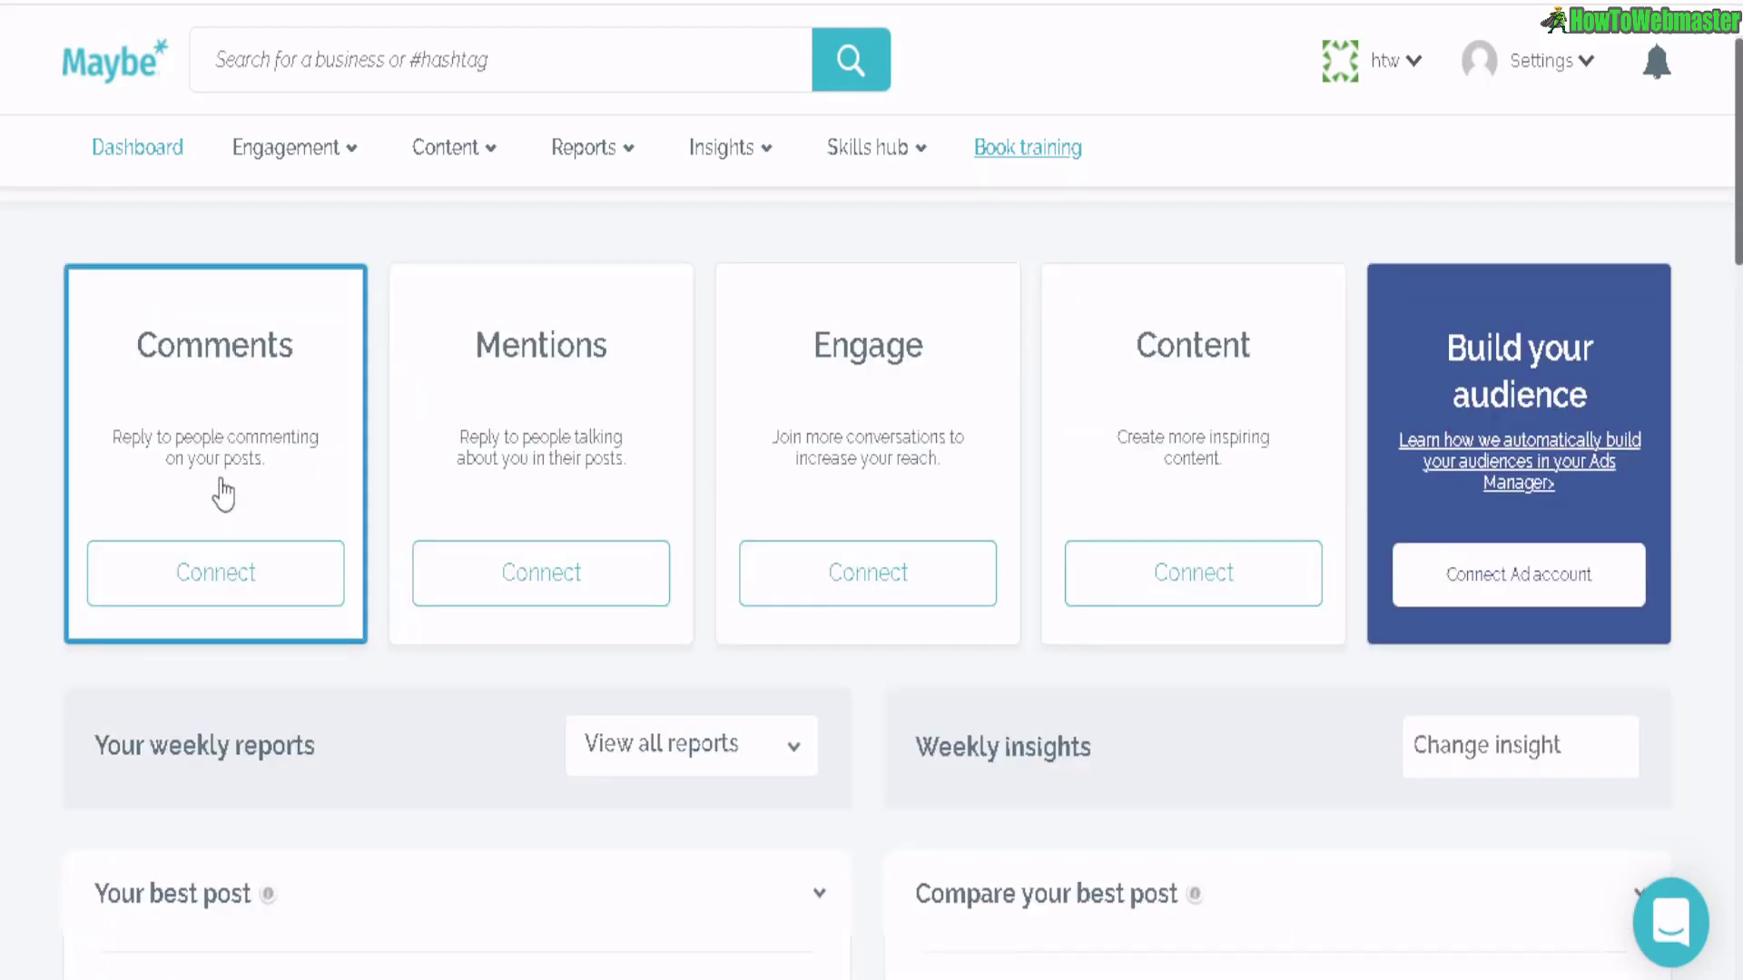
pyautogui.scroll(-2, 972, 369)
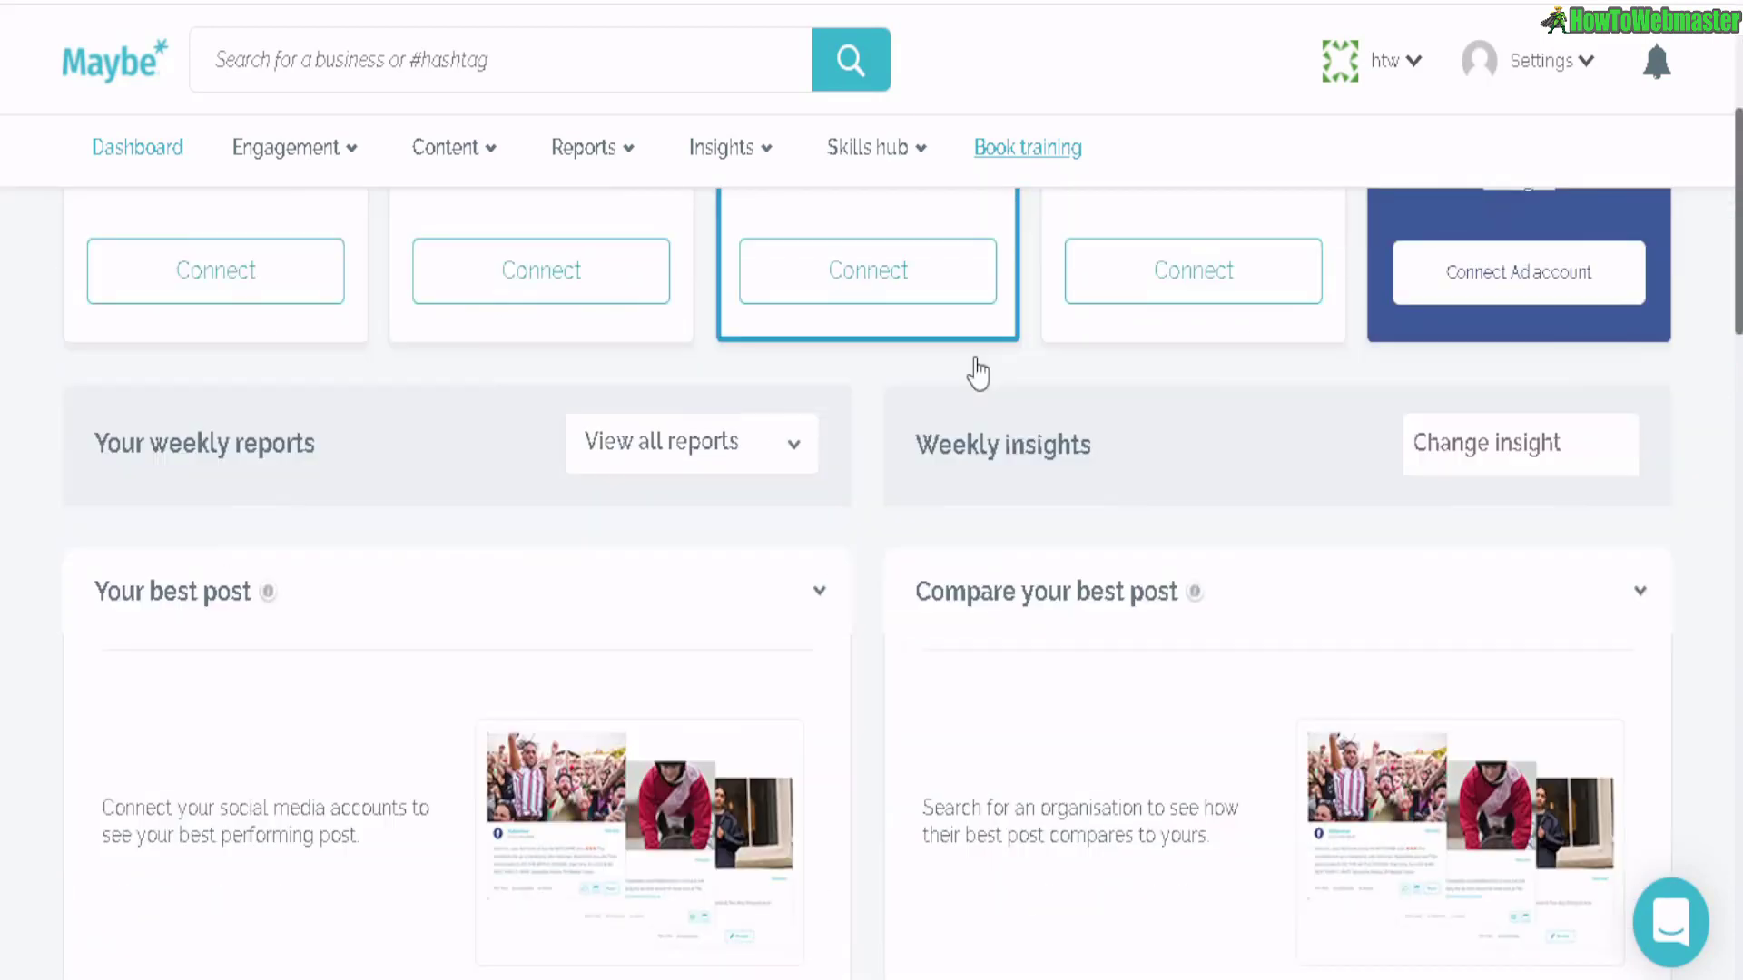
pyautogui.scroll(-2, 978, 371)
pyautogui.scroll(1, 258, 367)
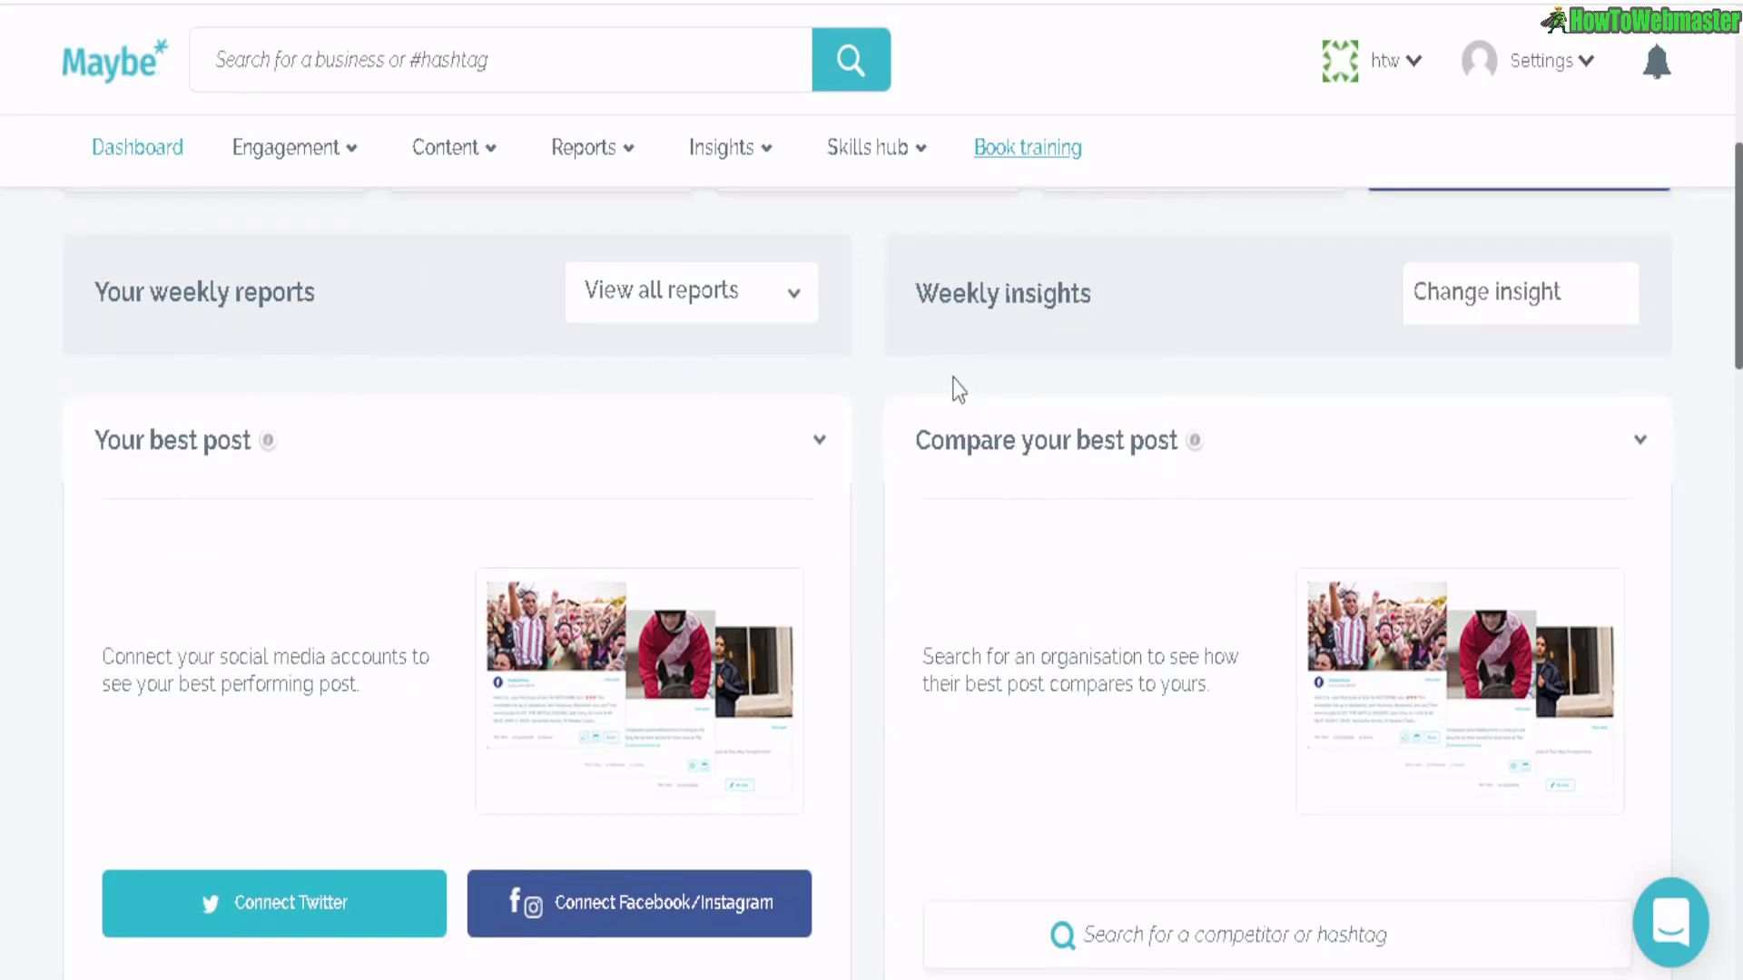
pyautogui.scroll(4, 1061, 595)
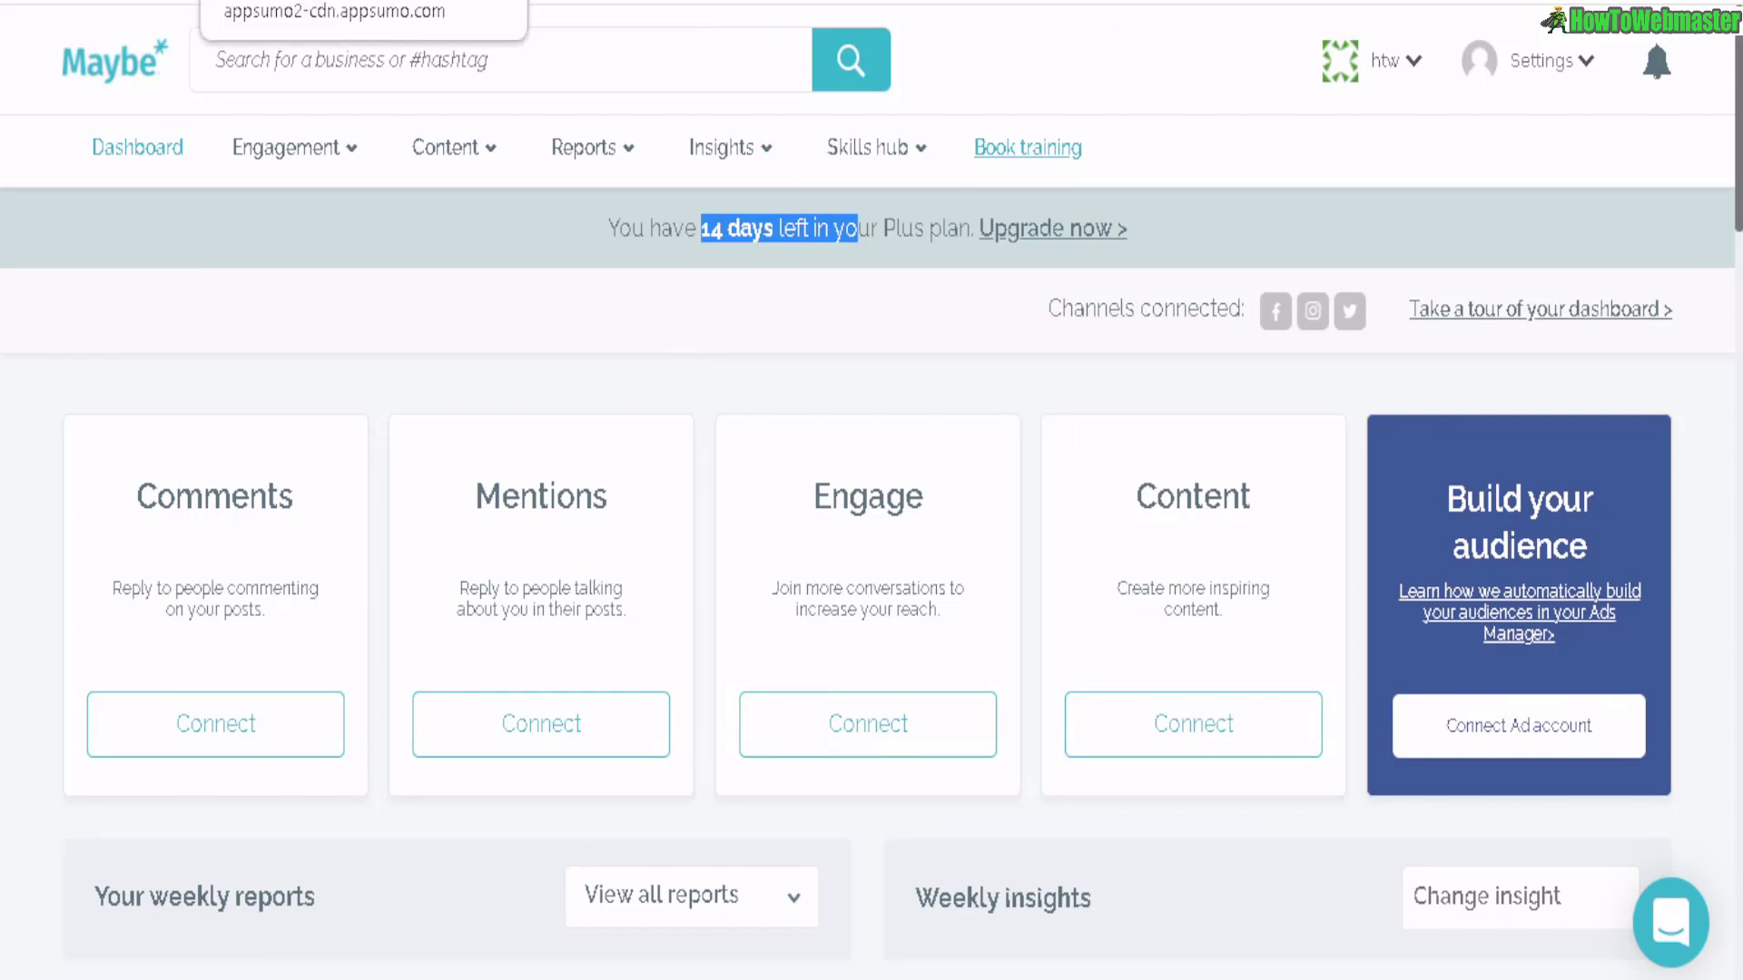
pyautogui.scroll(2, 1349, 429)
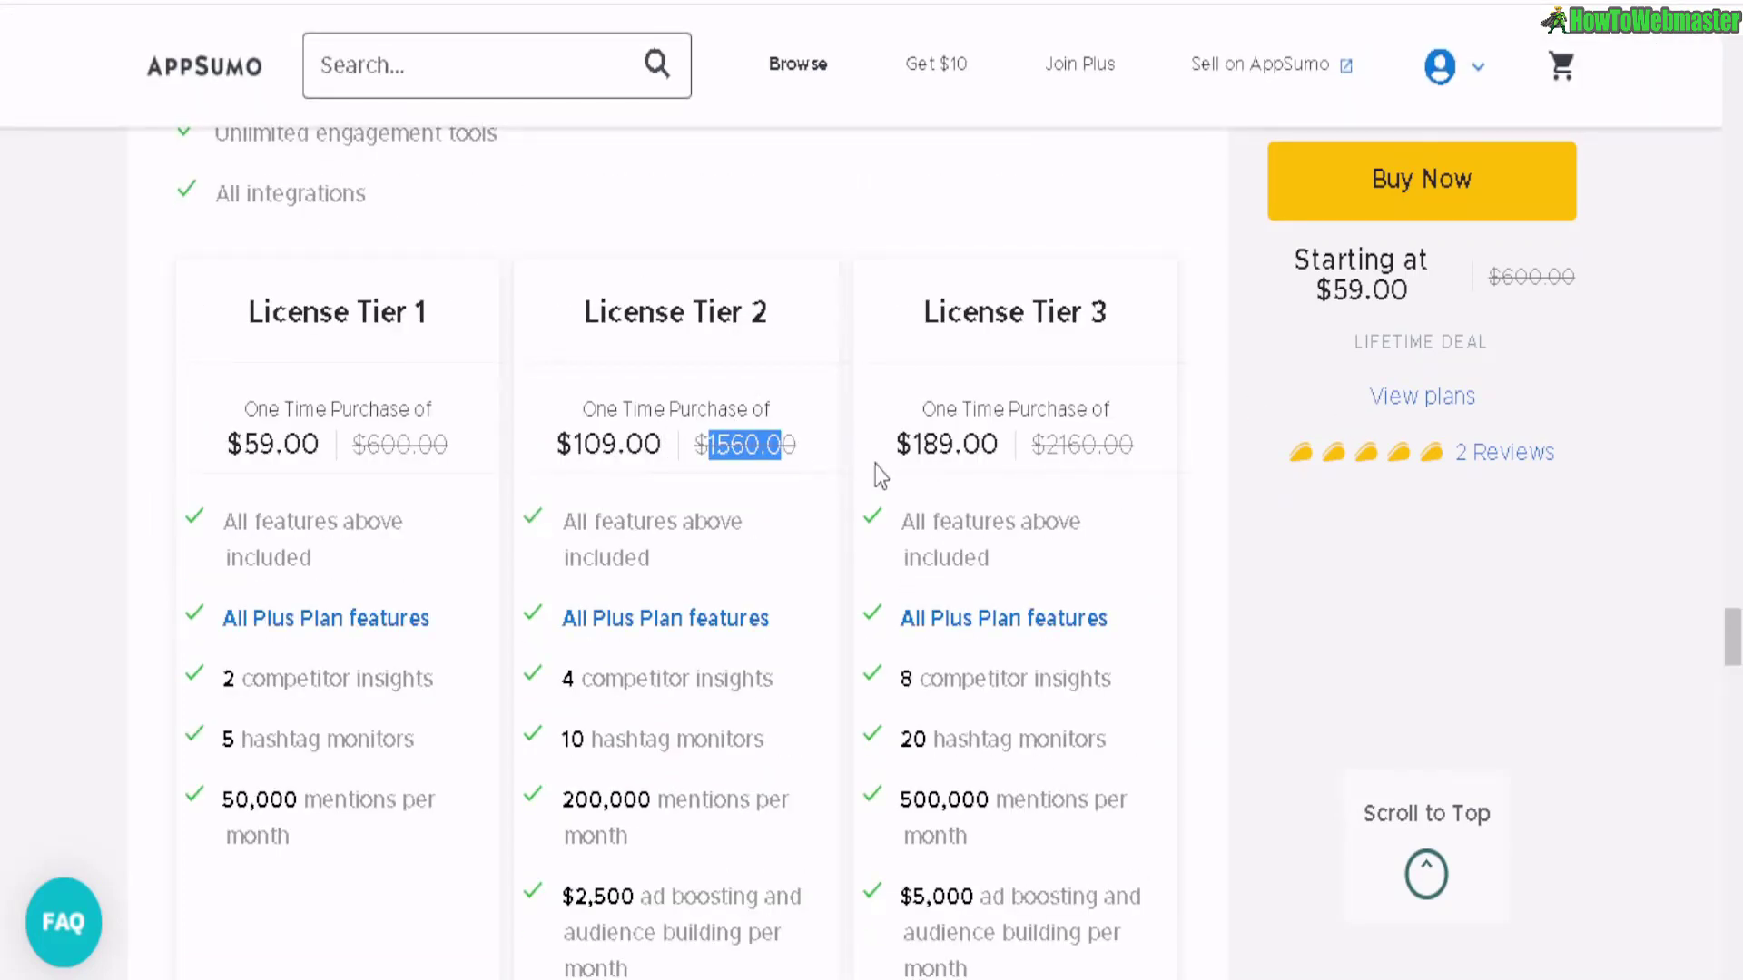
# Highlight the $59.00 starting price in the AppSumo deal sidebar
pyautogui.moveTo(1311, 291); pyautogui.dragTo(1418, 291)
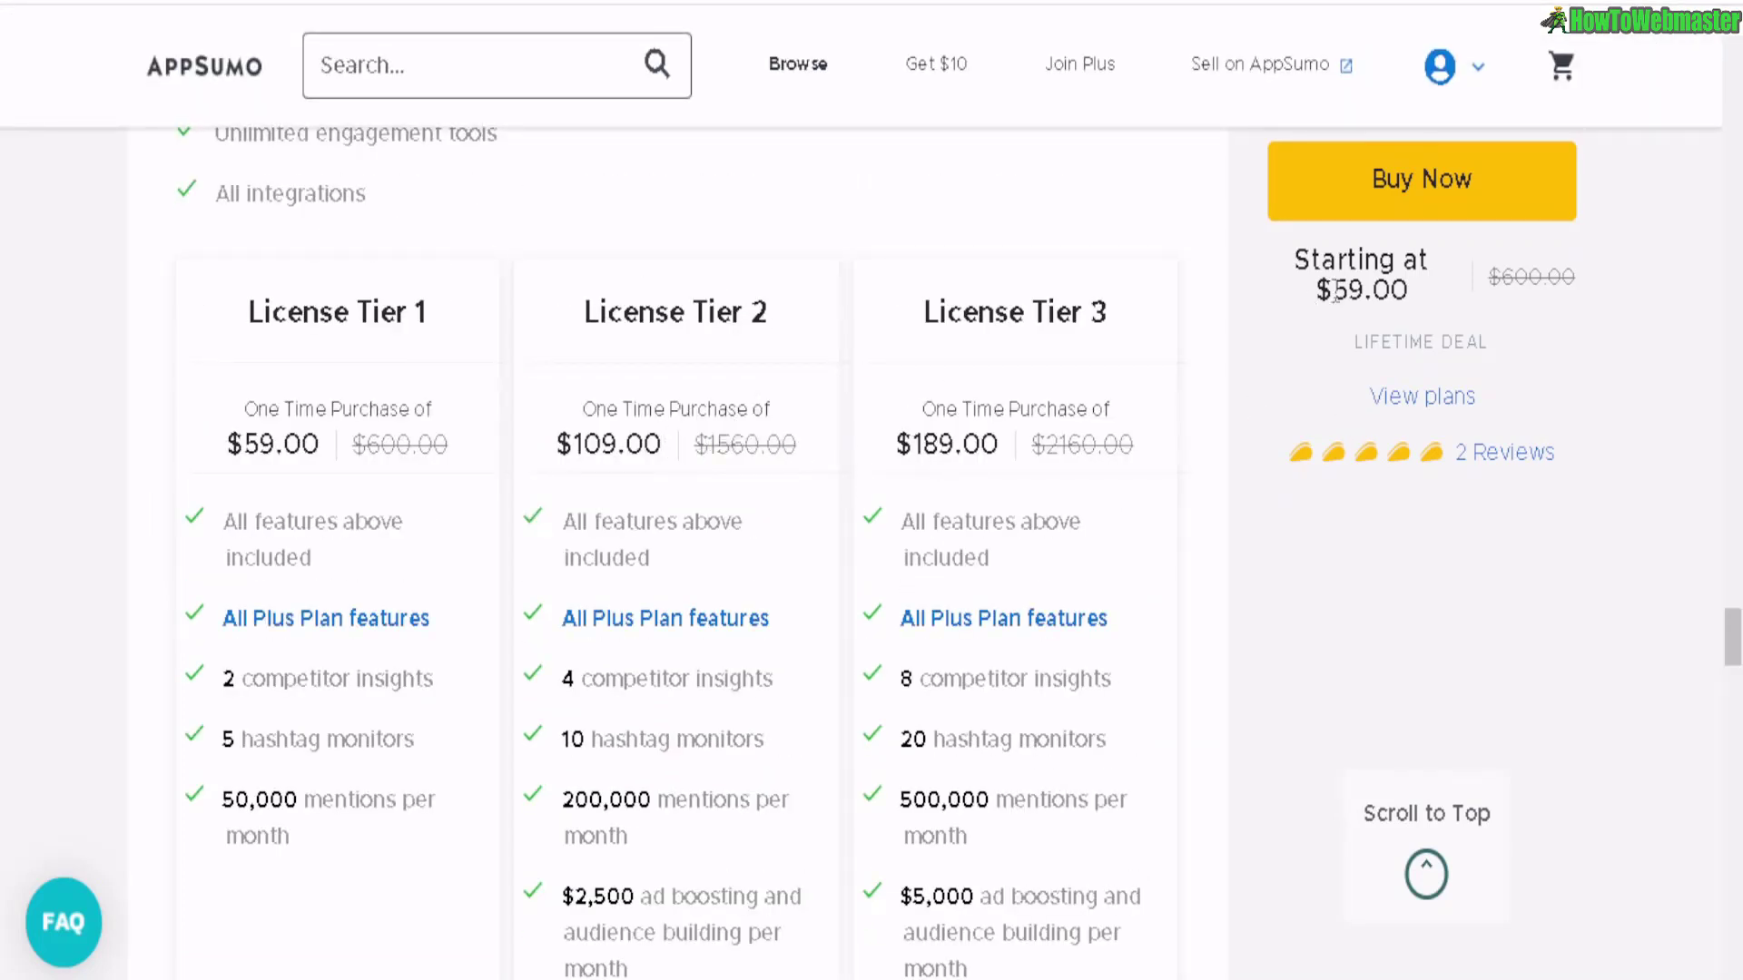